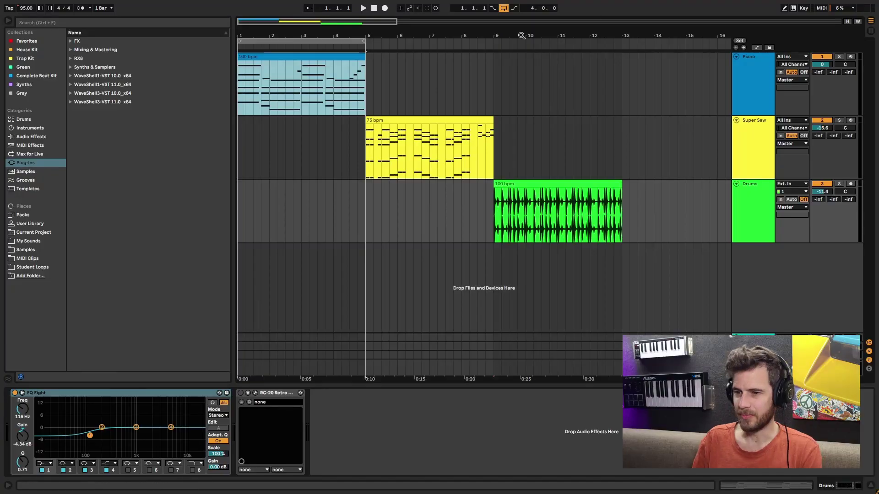
Select the Piano clip and start playback of the 95 bpm arrangement
click(290, 55)
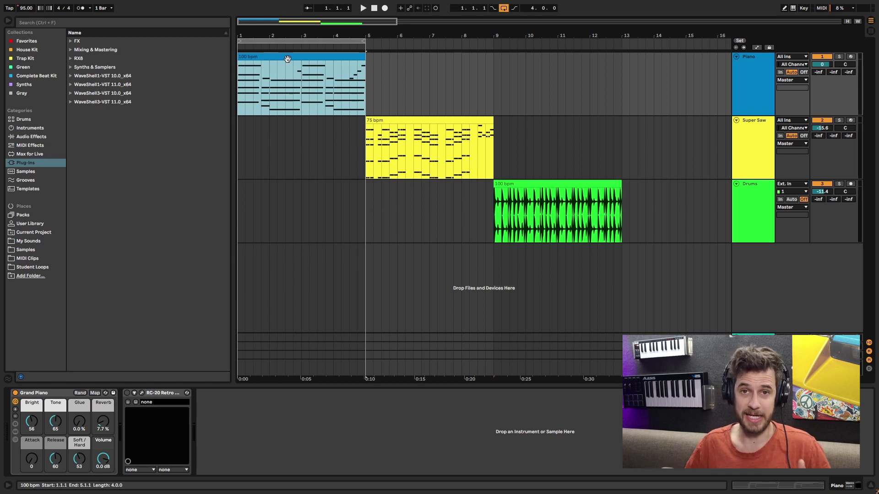
click(414, 118)
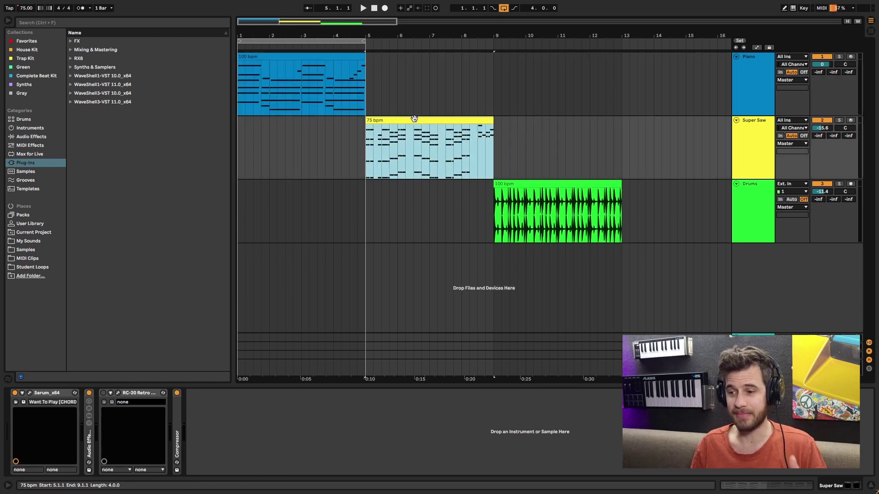
click(339, 57)
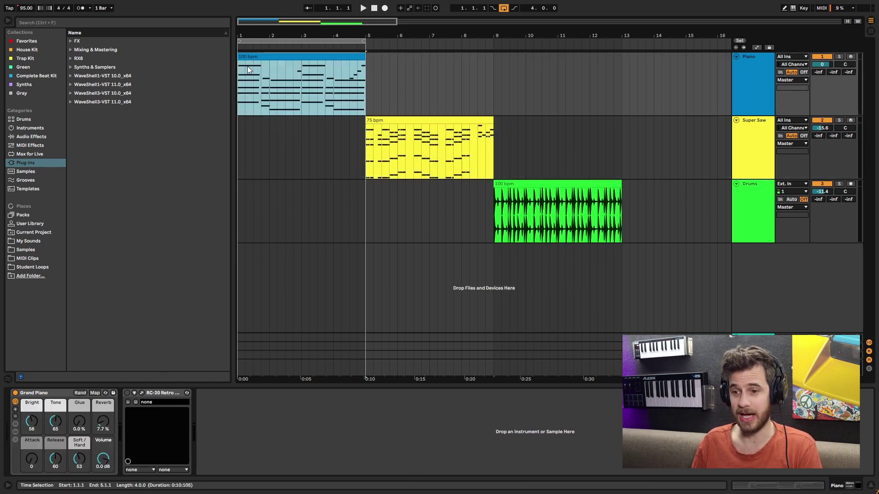
key(space)
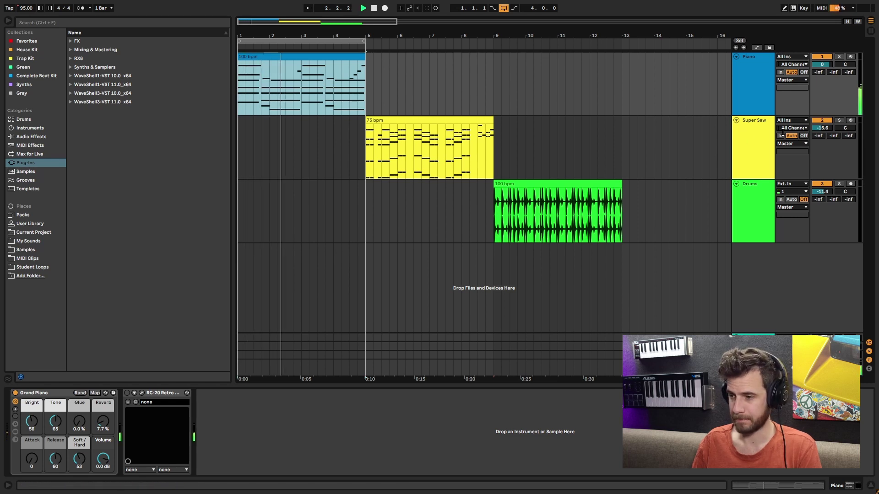
Turn on RC-20 on the Piano track, then show the Super Saw track's effects
click(769, 137)
click(767, 202)
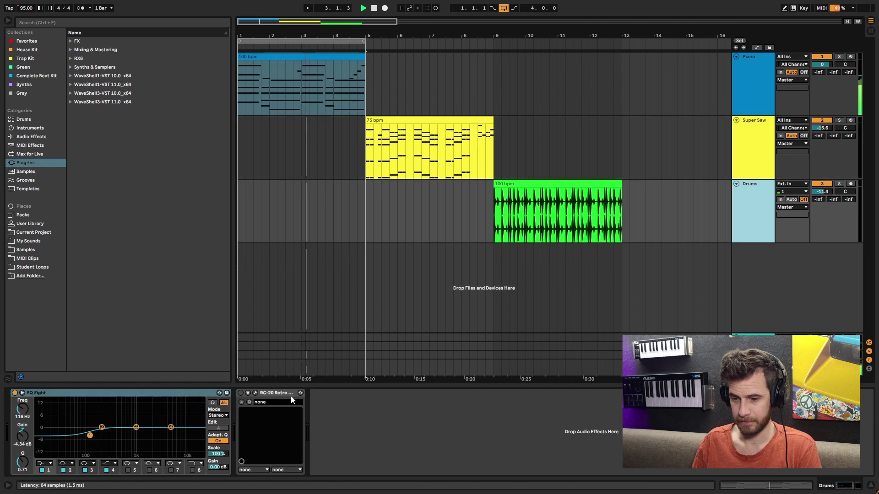
click(709, 83)
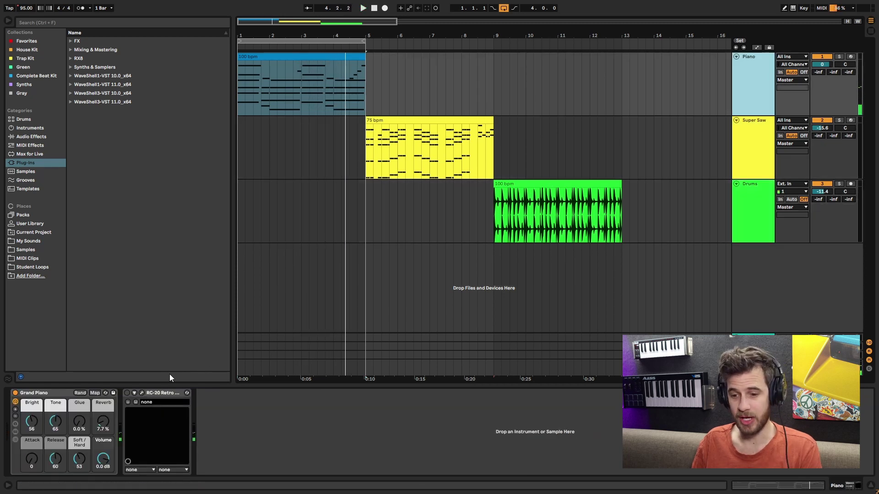
click(127, 394)
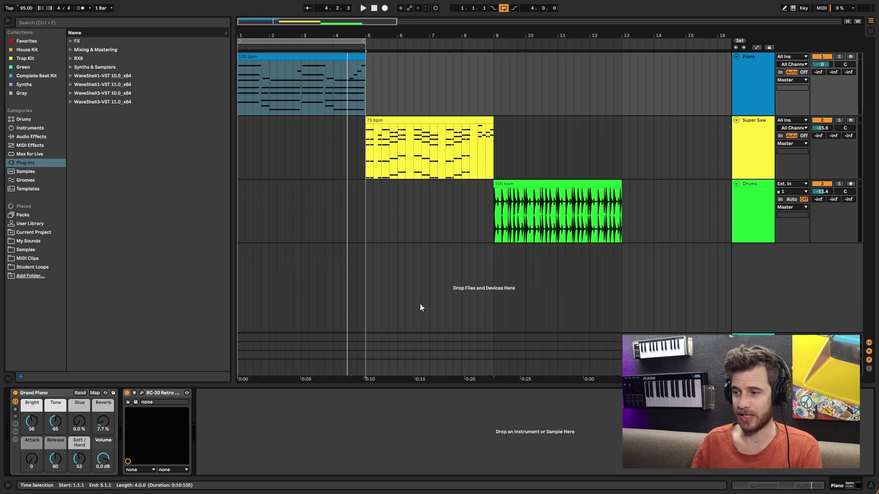
click(757, 126)
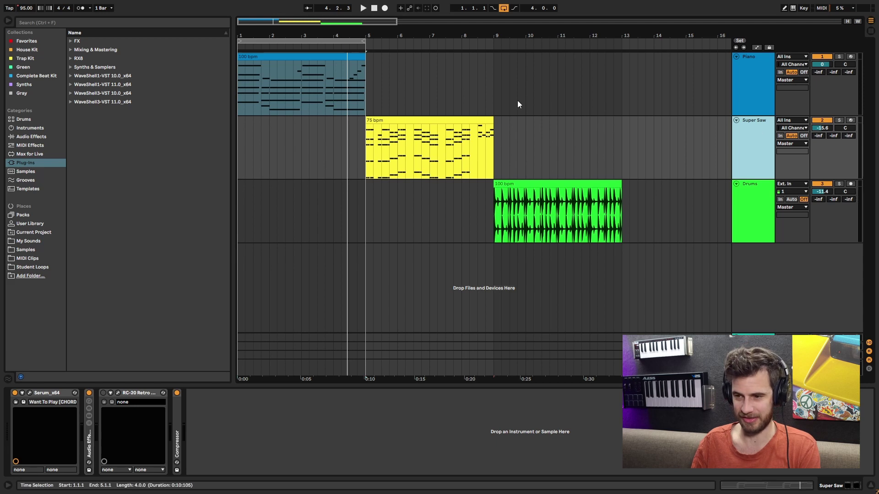
Play the Super Saw clip and compare RC-20 switched on against bypassed
click(376, 120)
key(space)
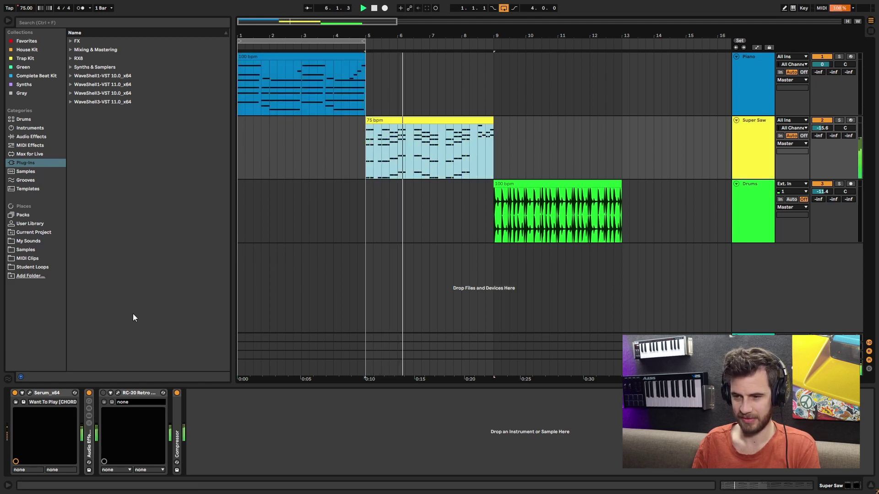
click(103, 393)
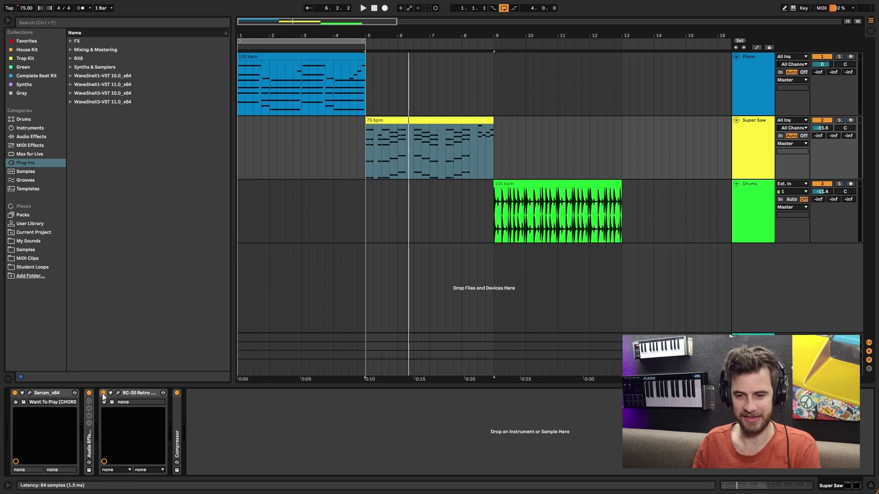
click(102, 393)
Replay from bar 5 with RC-20 on and open its Short Slap Back plugin window
key(space)
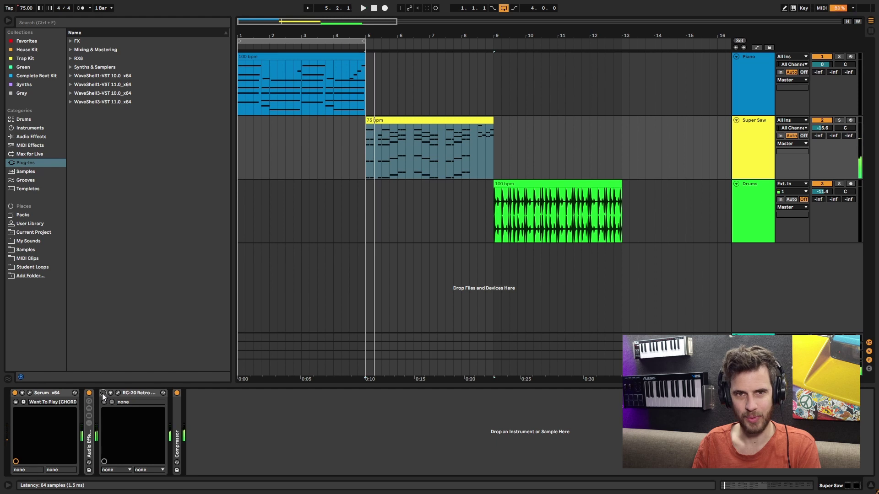
click(103, 394)
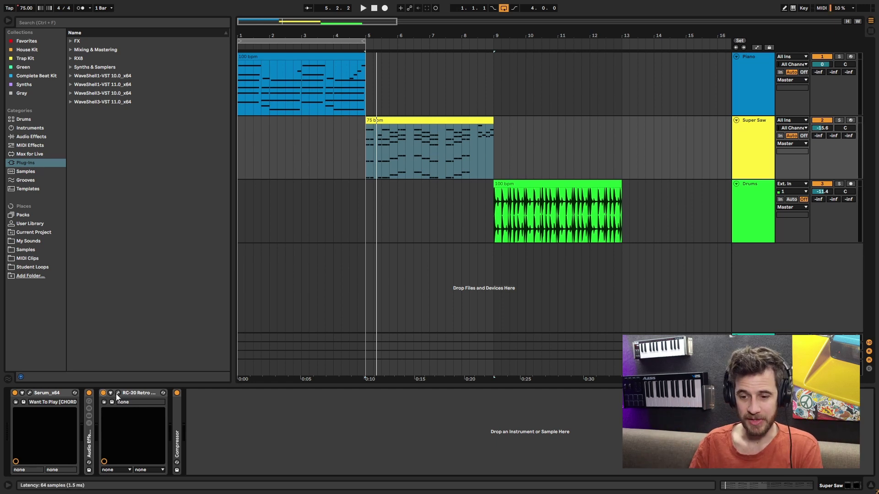
click(118, 393)
mouse_move(361, 40)
mouse_down()
mouse_move(393, 61)
mouse_move(471, 168)
mouse_move(473, 188)
mouse_up()
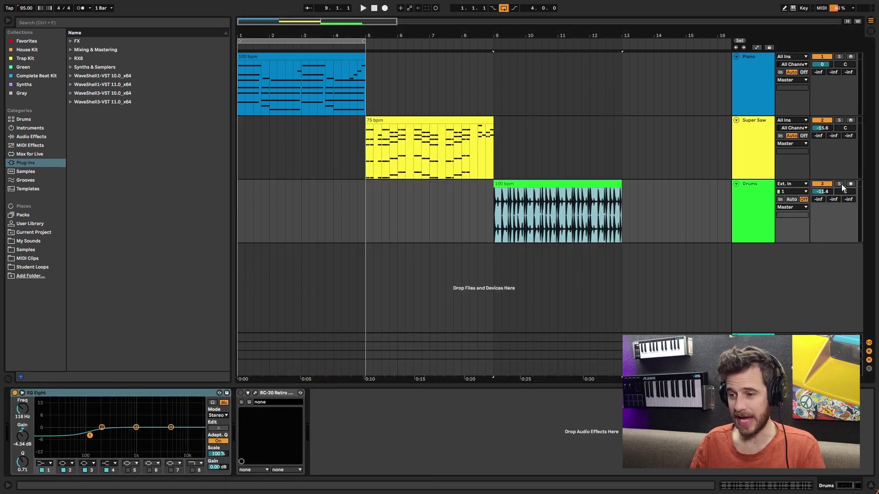
Solo the Drums track and open its RC-20 plugin window during playback
click(841, 184)
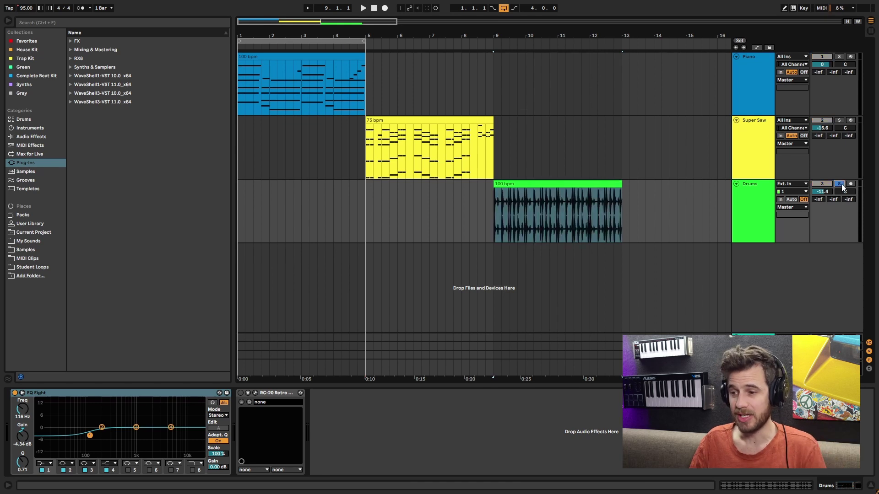
click(241, 394)
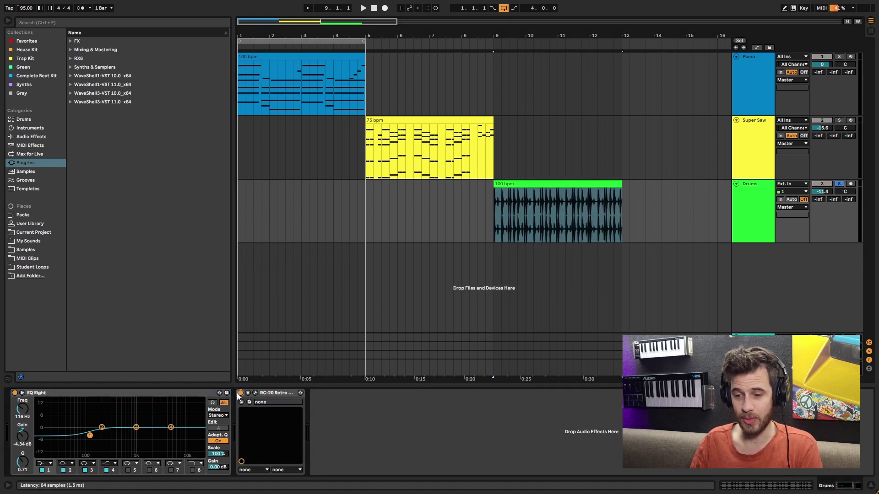
key(space)
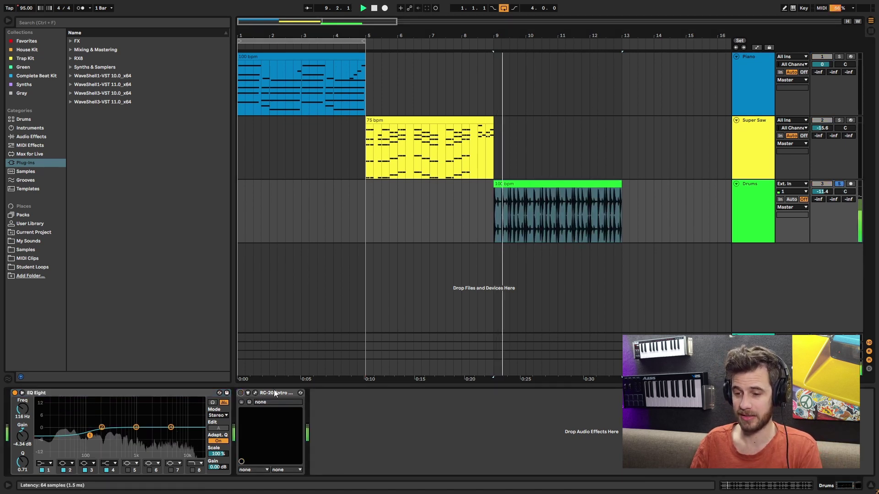
click(255, 393)
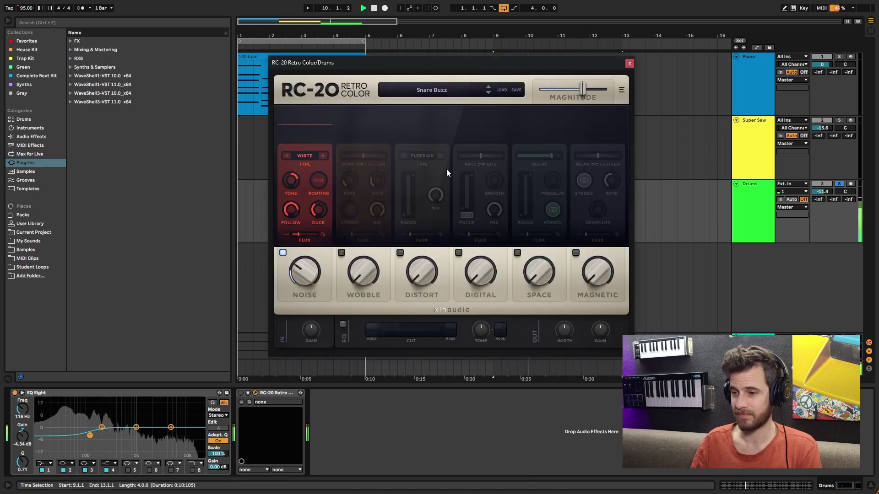
drag(474, 69, 308, 86)
Raise Magnitude to 91% on the Snare Buzz preset, playing from bar 9
click(238, 397)
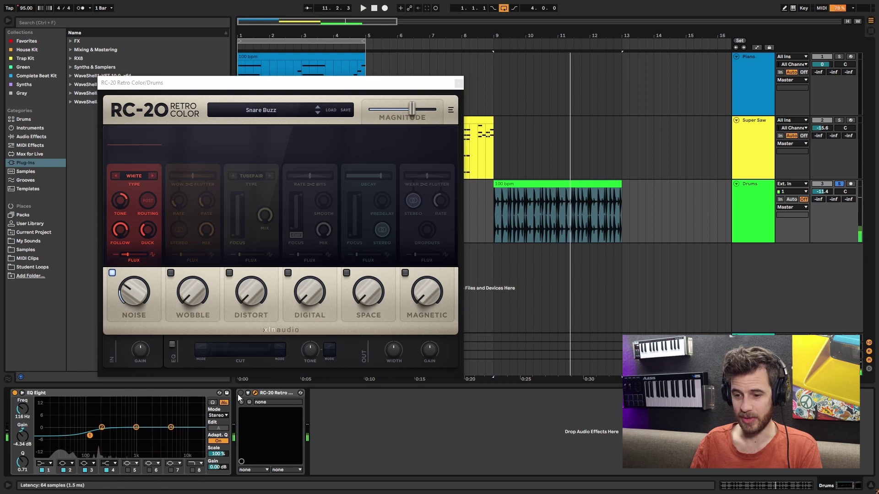
key(space)
drag(415, 103, 434, 112)
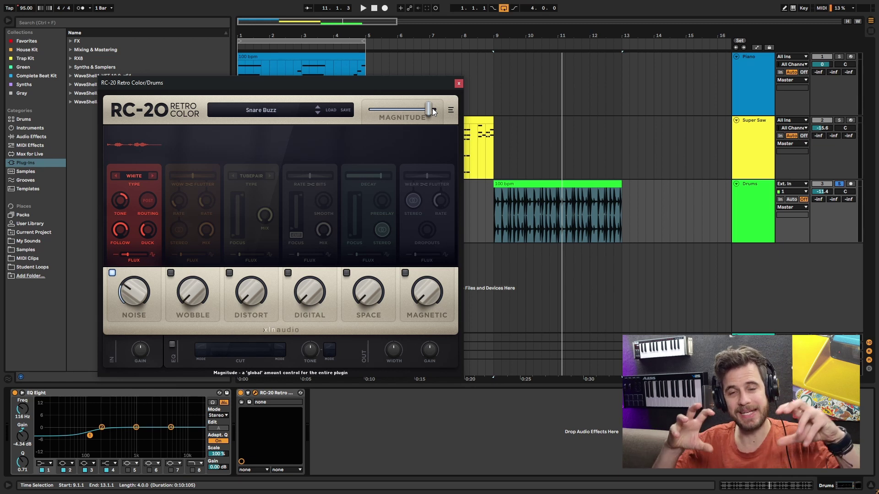
Solo the Piano track, switch on its RC-20 and open the plugin window
click(458, 83)
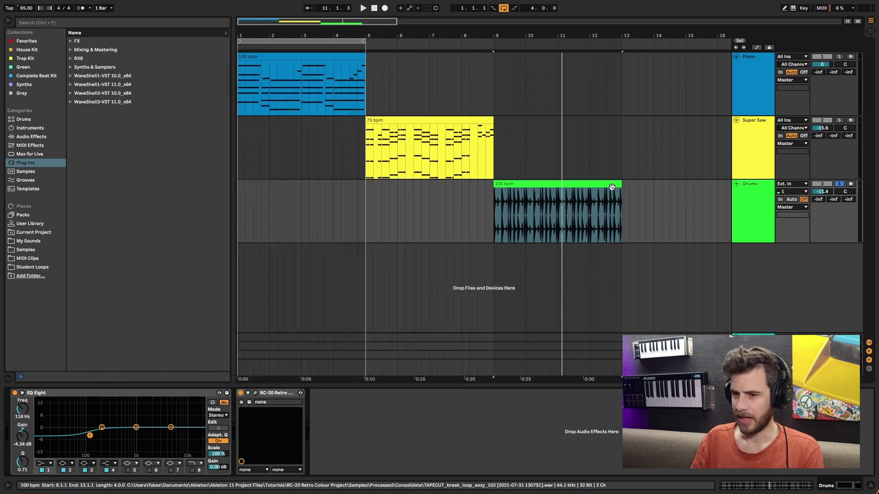
click(726, 103)
click(349, 57)
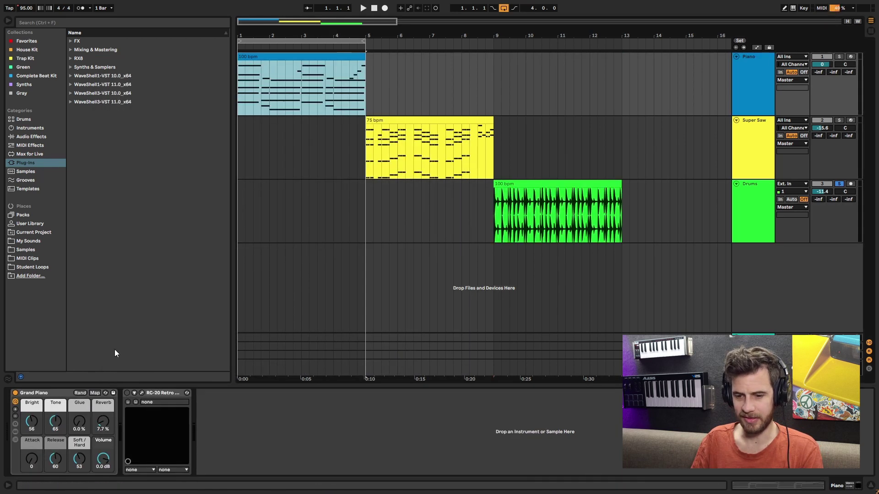
click(127, 394)
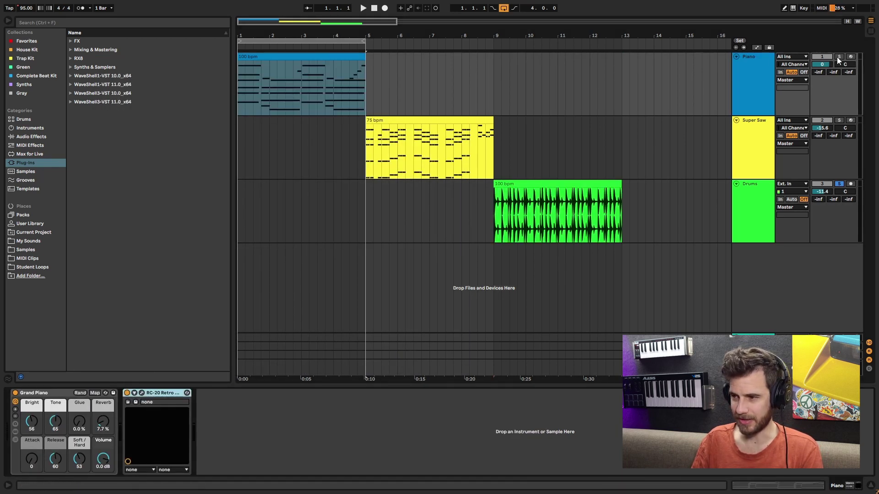
click(837, 56)
click(142, 393)
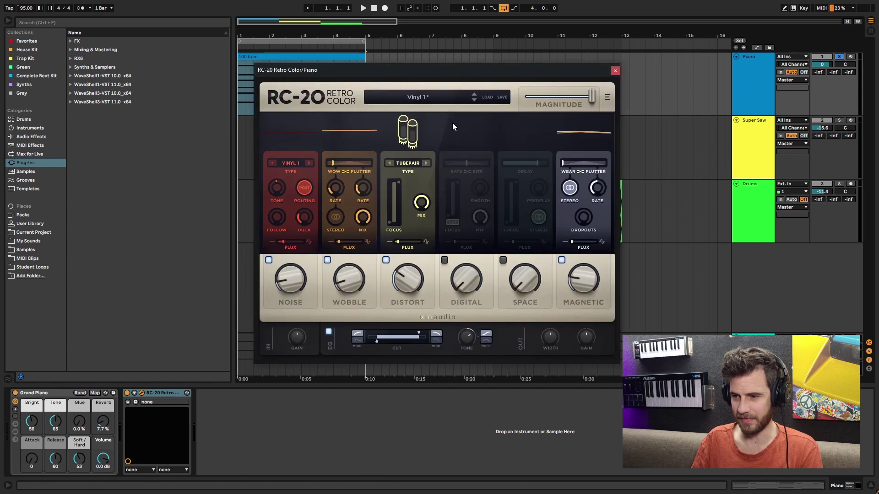
Go back to the VHS preset and turn its Noise down to 9%
click(445, 98)
scroll(430, 215, down, 2)
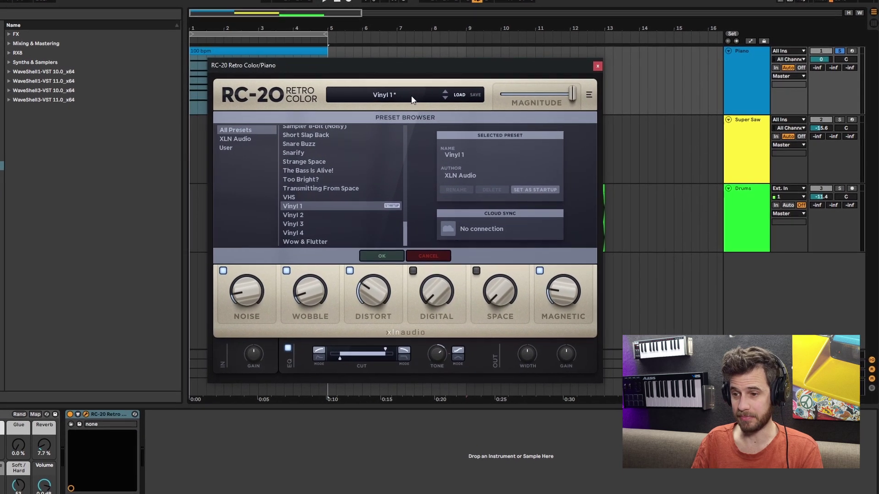
click(412, 99)
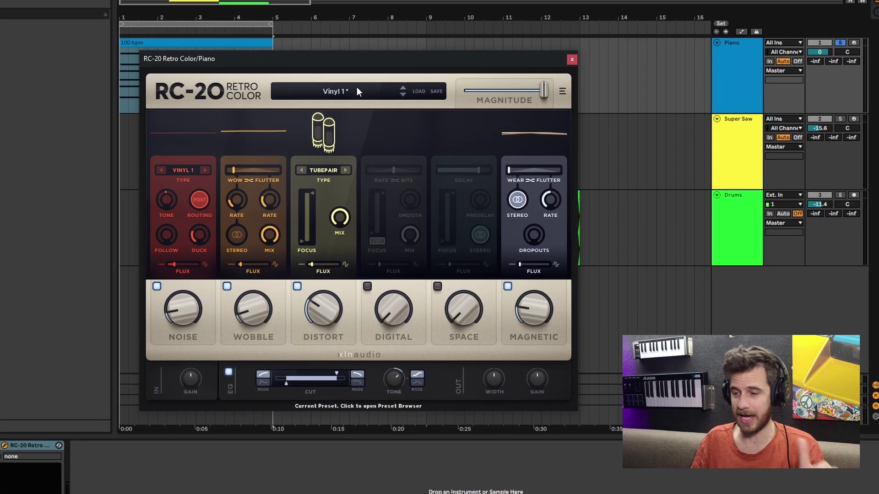
click(349, 90)
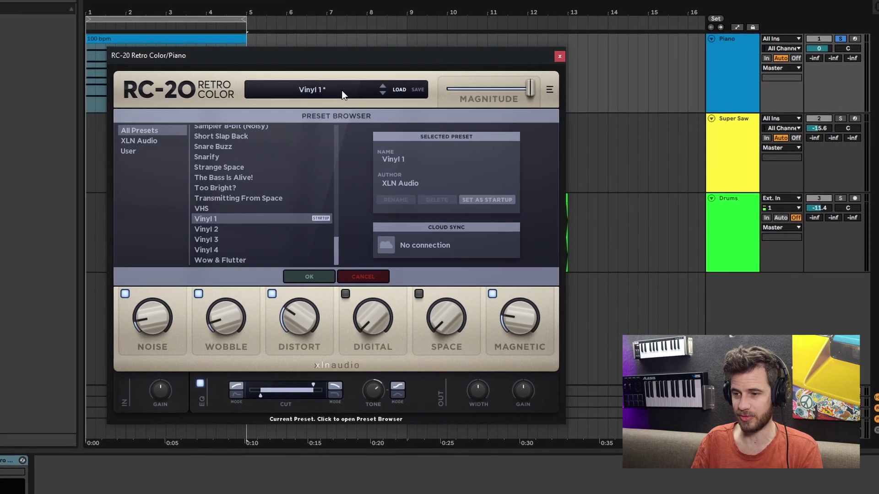
click(344, 92)
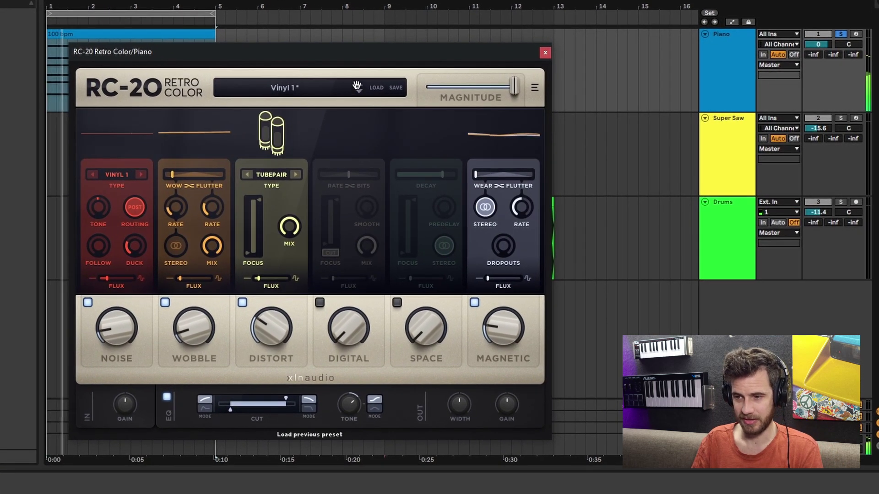
click(361, 85)
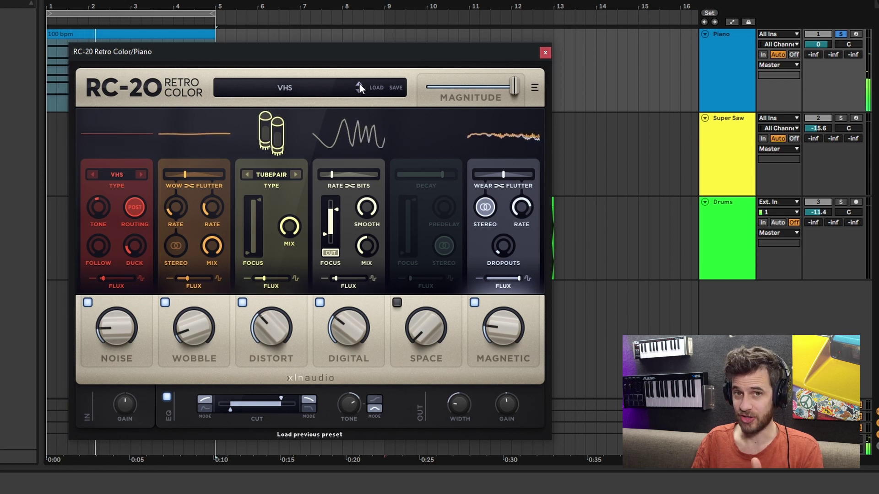
key(space)
mouse_move(124, 332)
mouse_down()
mouse_move(126, 344)
mouse_move(122, 323)
mouse_up()
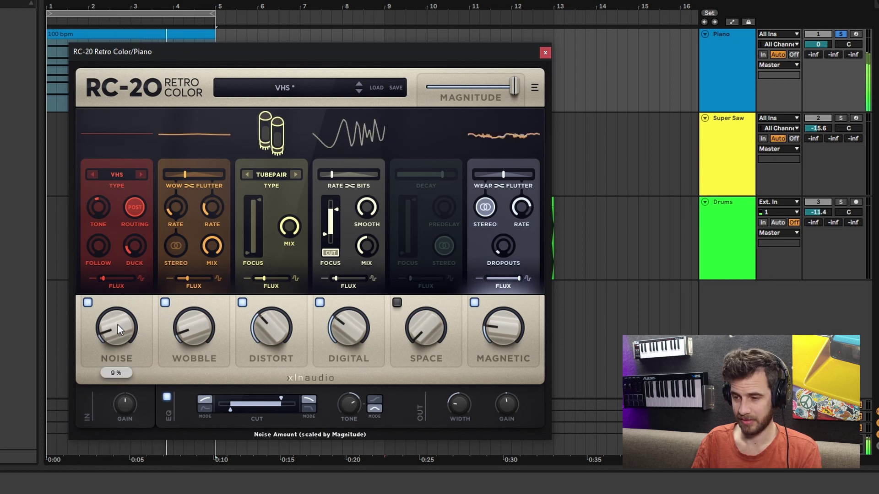
Pick Sad Piano from the RC-20 preset list and load it
click(296, 85)
click(194, 172)
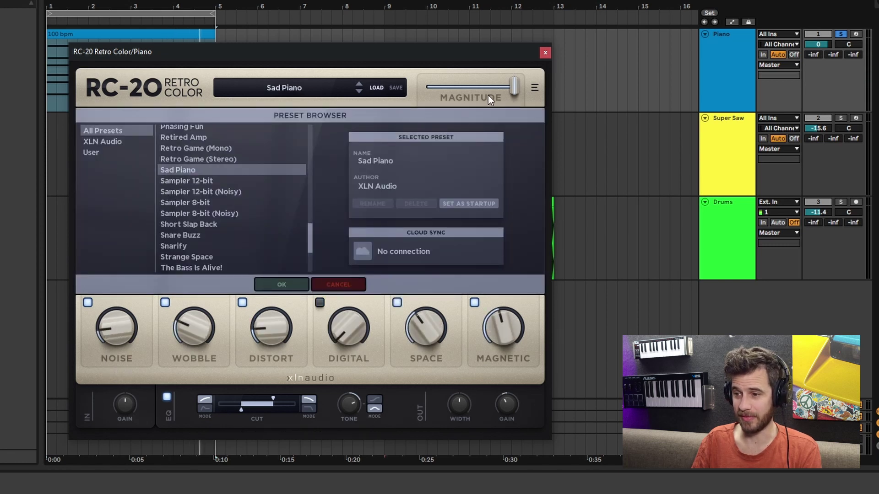
click(349, 82)
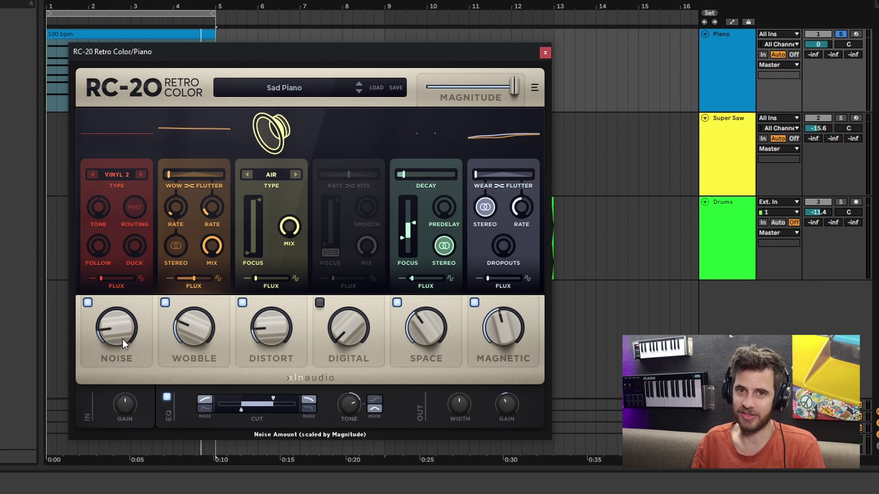
Raise Noise to 22%, set Wobble to 51% then 29%, and raise the wow rate
drag(122, 338, 109, 326)
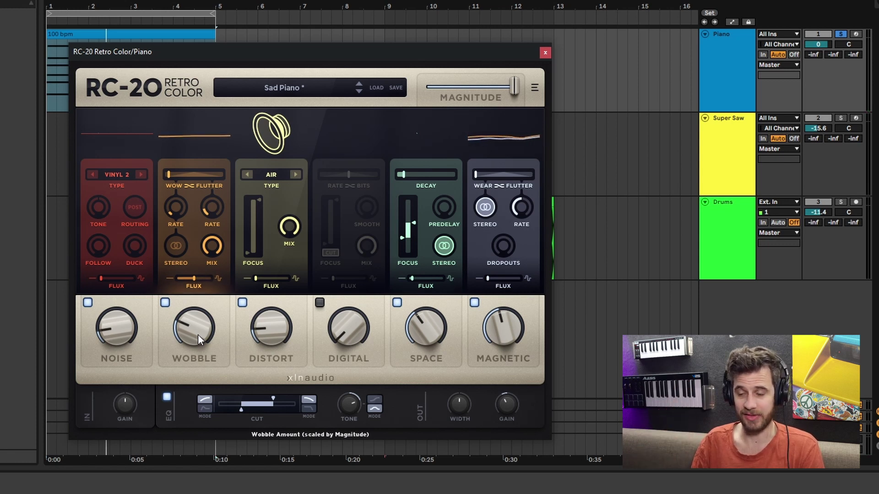
key(space)
drag(199, 335, 213, 263)
click(183, 200)
mouse_move(184, 204)
mouse_down()
mouse_move(184, 163)
mouse_move(181, 198)
mouse_up()
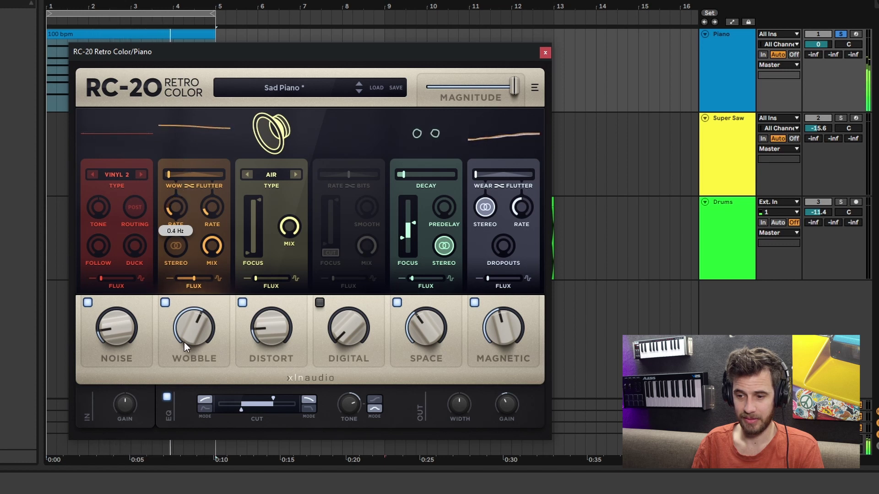
drag(185, 345, 205, 440)
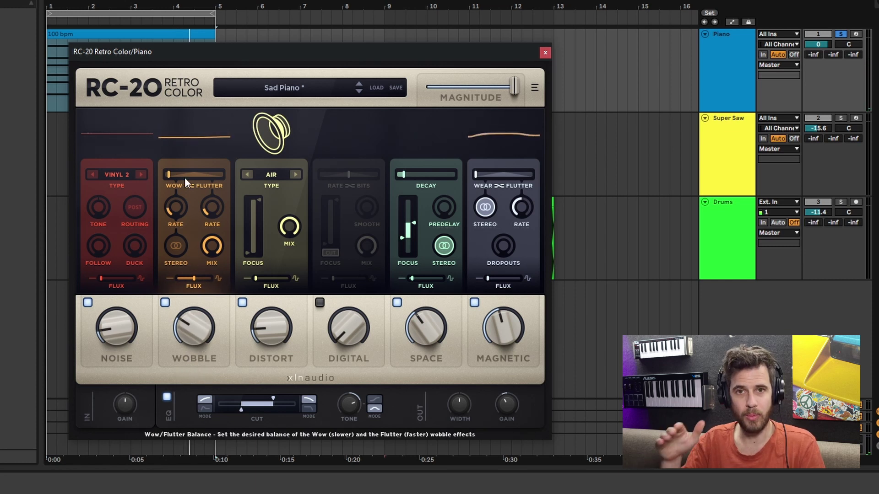
Balance Wow 97% against Flutter 100% and check the 0.2 Hz wow rate
drag(171, 180, 182, 177)
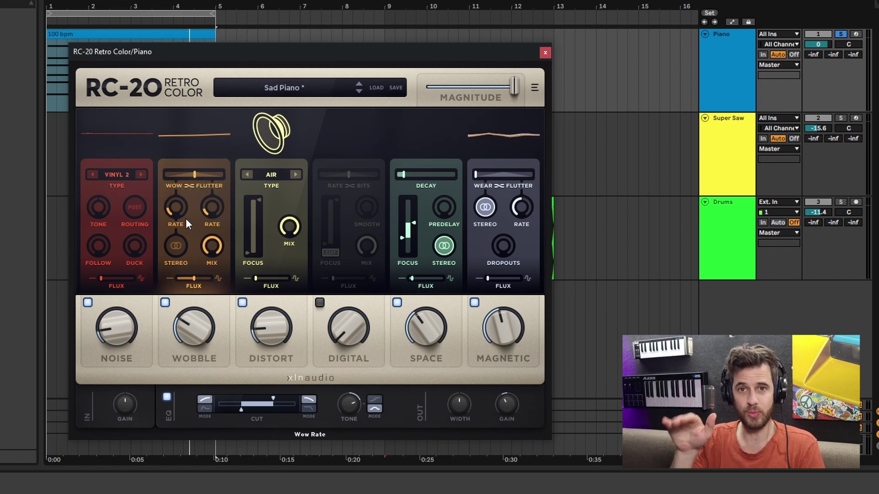
key(space)
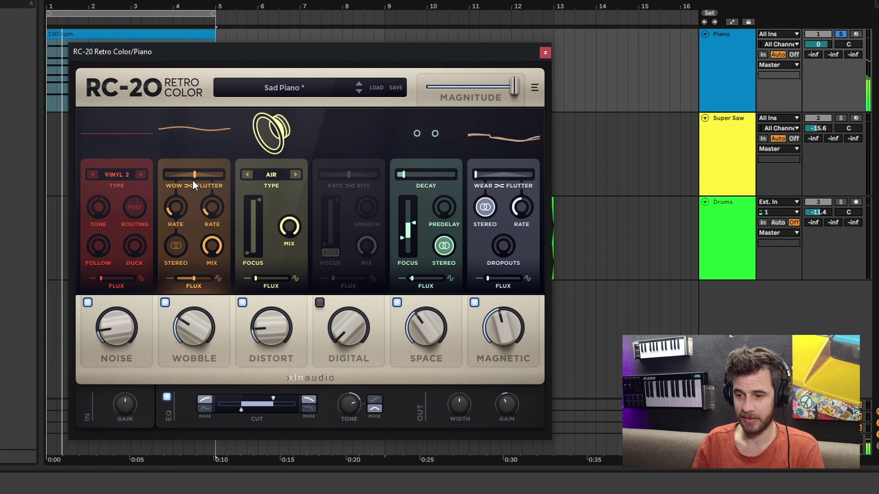
click(179, 206)
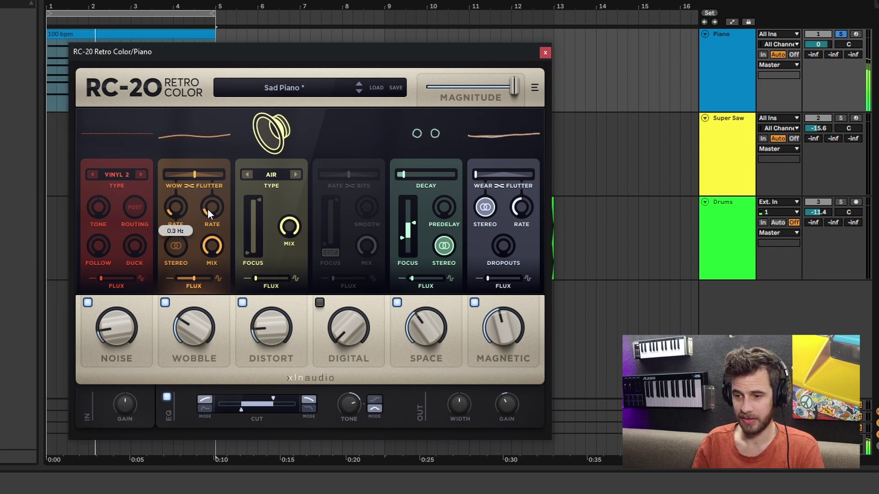
click(211, 247)
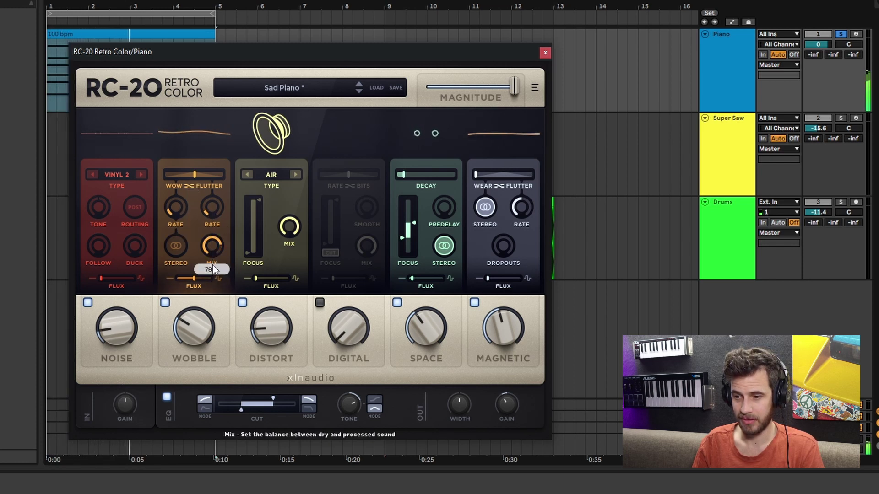
click(176, 208)
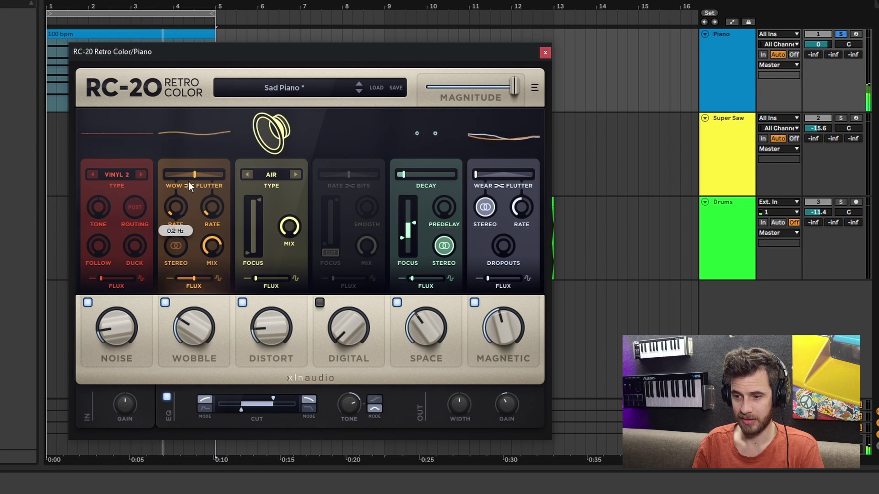
Shift the wow/flutter balance to Flutter 68% and push Wobble Flux to 100%
drag(189, 183, 177, 180)
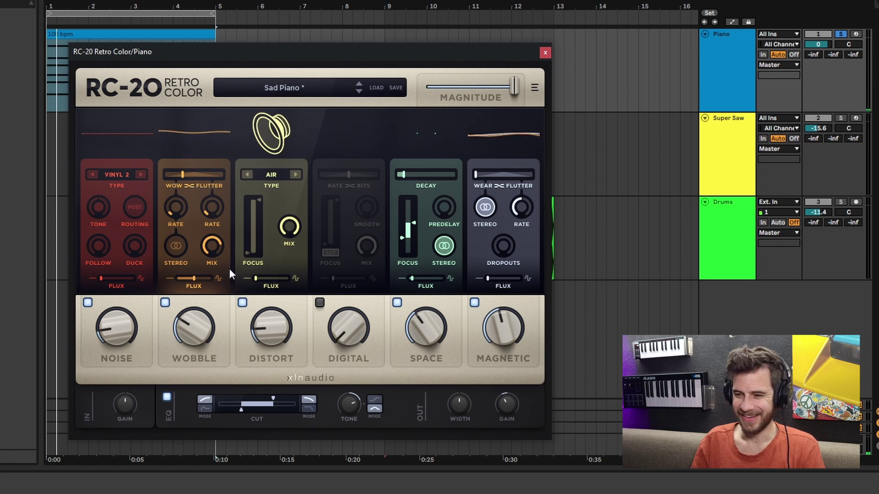
mouse_move(215, 263)
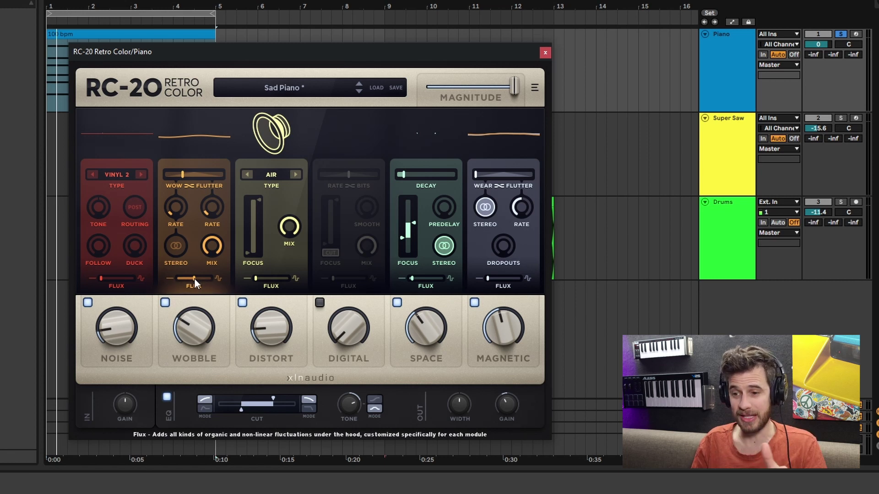
key(space)
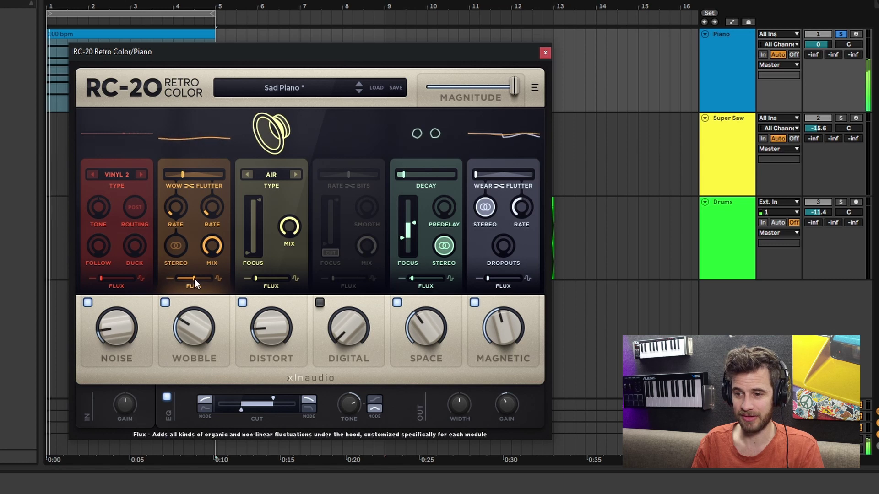
drag(194, 279, 276, 279)
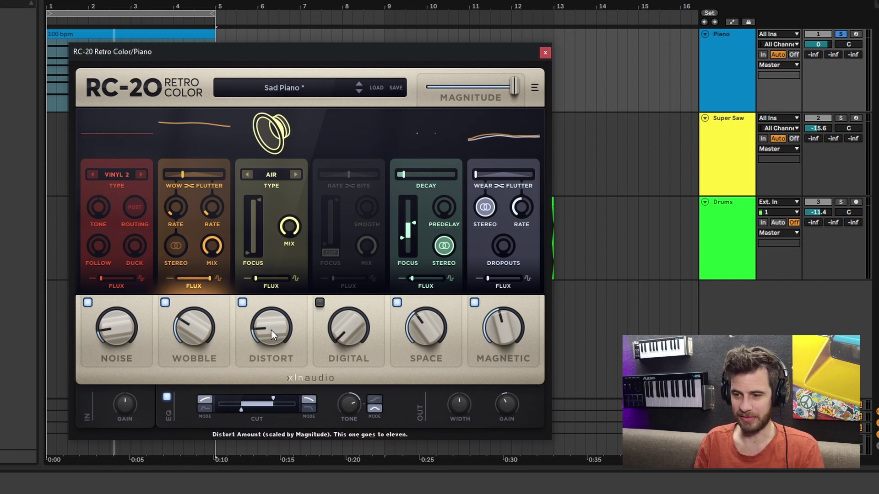
Switch off the Noise, Wobble, Space and Magnetic modules
click(164, 302)
click(88, 302)
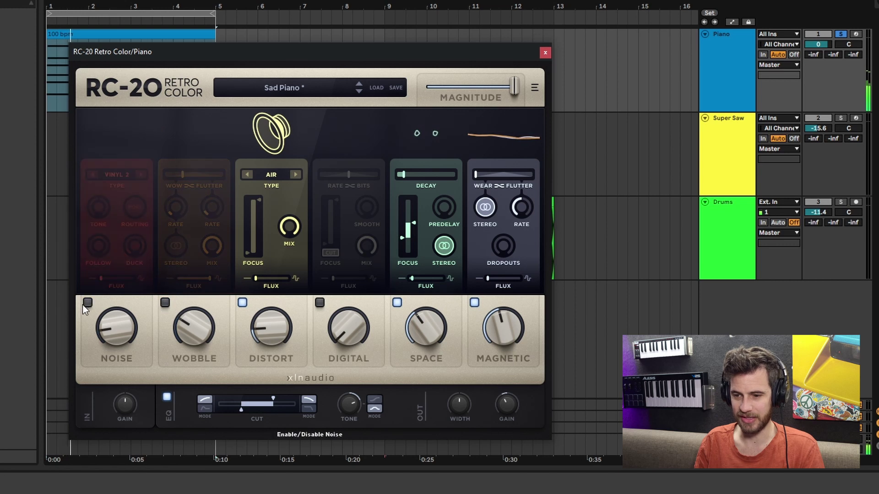
click(397, 302)
click(474, 302)
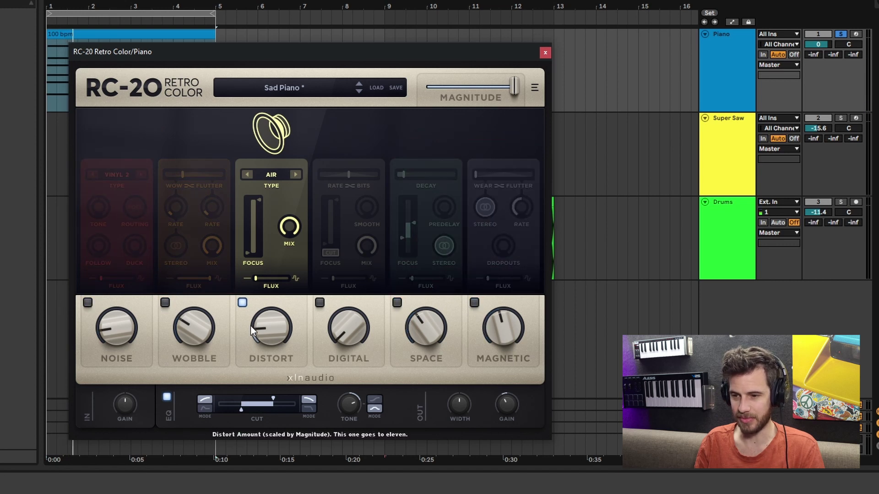
Give Distort the Heavy type and tune its amount, then swap Distort off for Digital
drag(263, 328, 276, 452)
drag(270, 335, 271, 396)
click(277, 174)
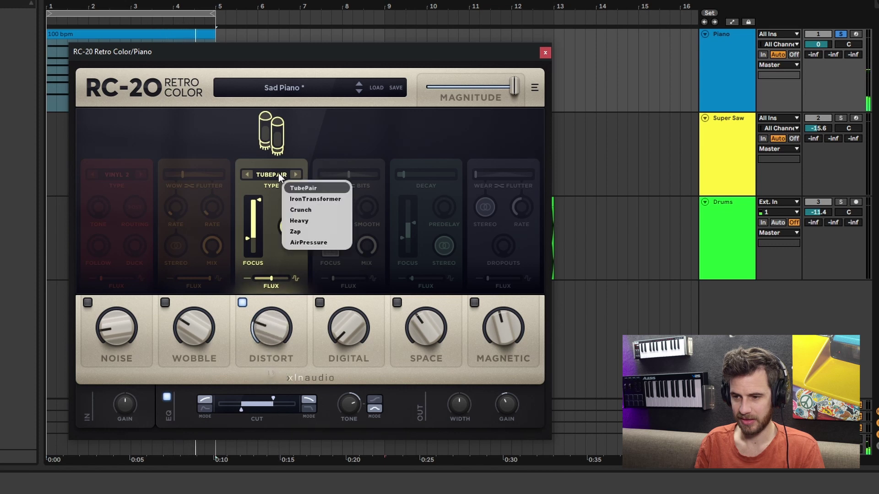
click(299, 217)
mouse_move(273, 299)
mouse_down()
mouse_move(271, 190)
mouse_move(272, 309)
mouse_up()
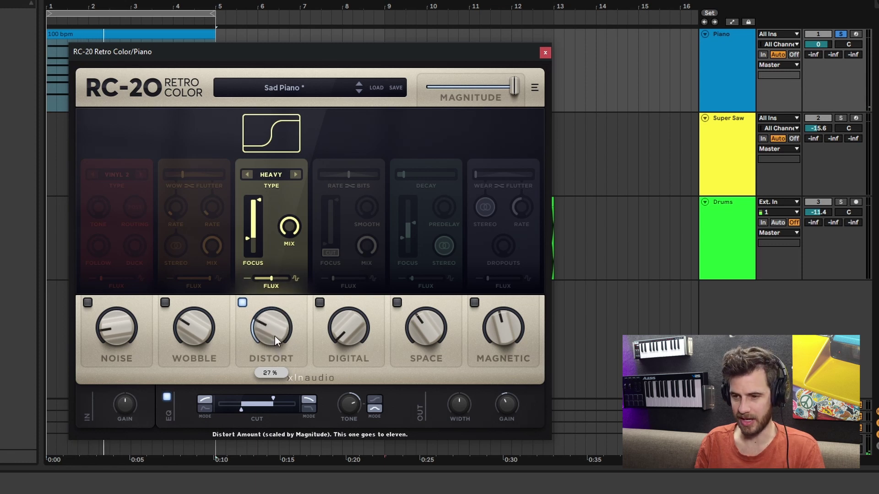
click(242, 302)
click(319, 302)
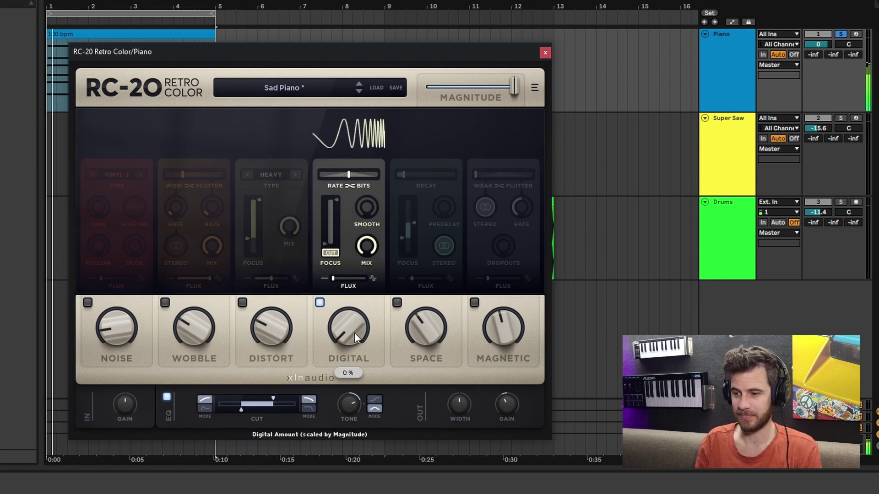
Set Digital to 16%, shift Rate/Bits toward bits, test and reset Flux, then disable Digital
drag(354, 330, 334, 229)
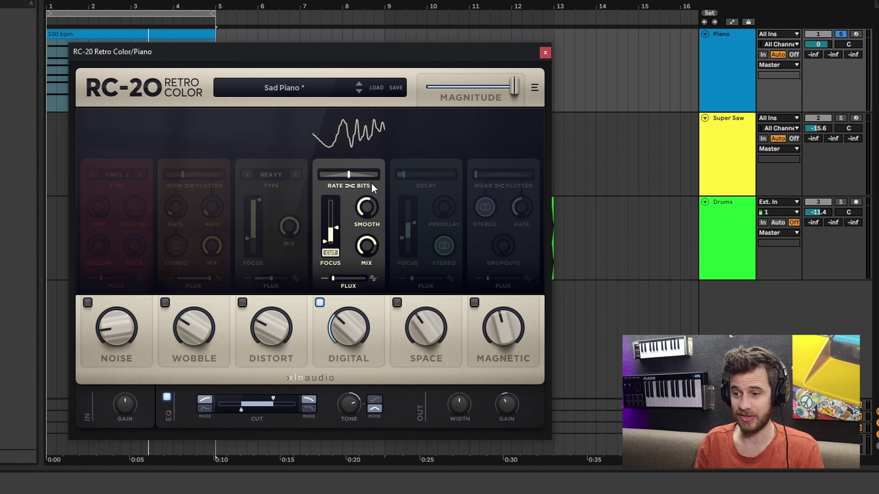
mouse_move(348, 174)
mouse_down()
mouse_move(331, 178)
mouse_move(361, 177)
mouse_move(339, 182)
mouse_up()
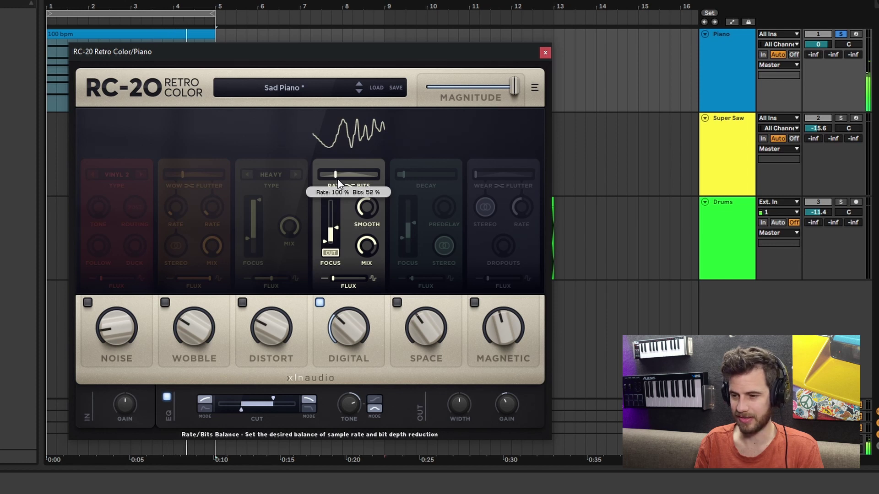
drag(338, 277, 353, 275)
double_click(354, 276)
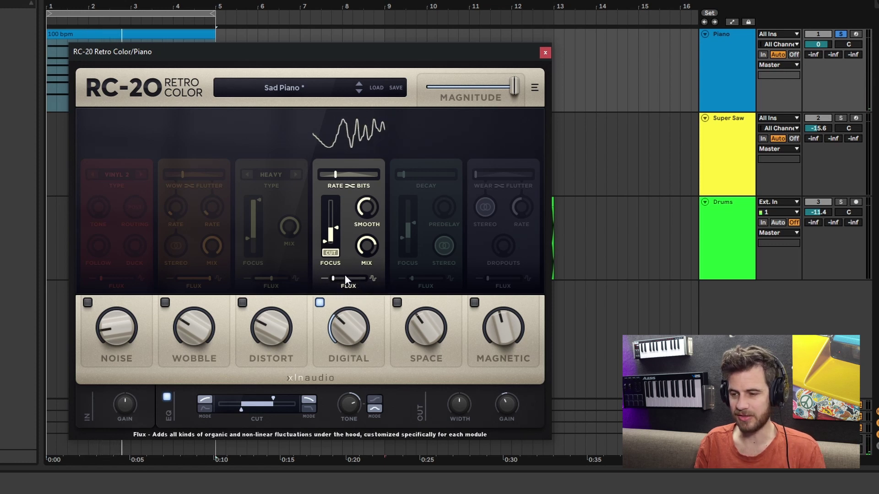
click(321, 303)
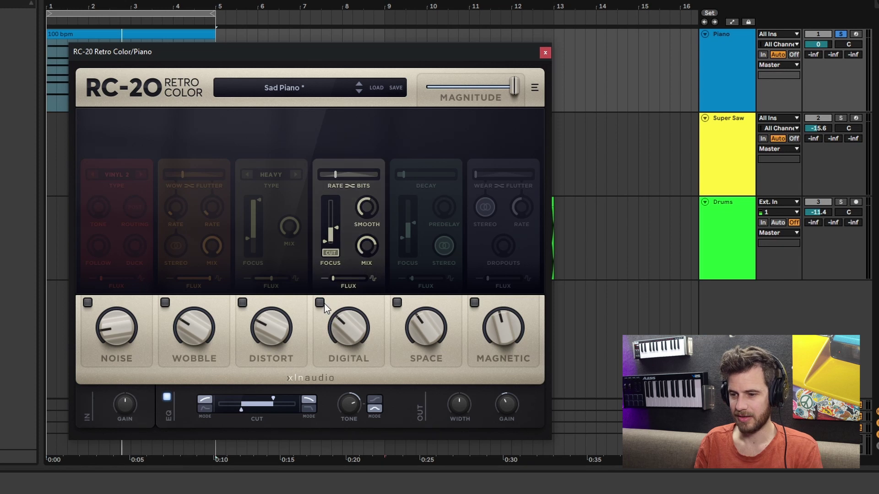
Enable Space, lengthen Decay to 68%, set the amount near 49%, and keep Stereo on
click(397, 302)
key(space)
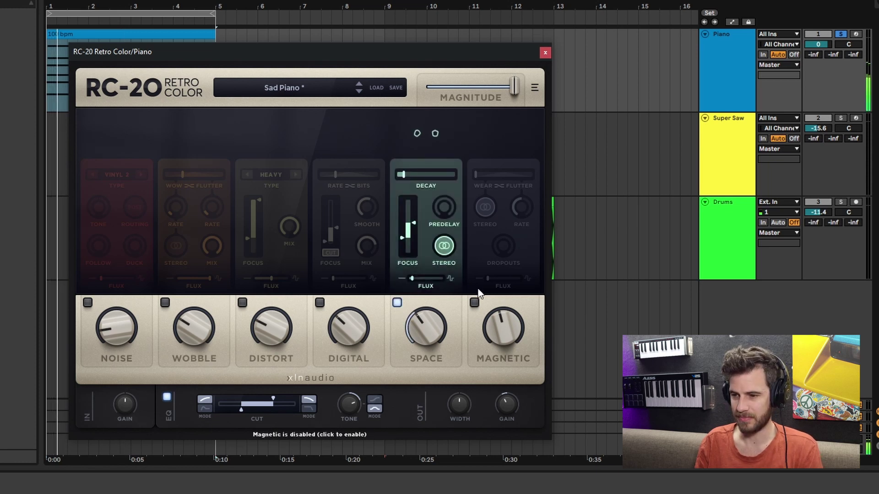
drag(410, 177, 497, 165)
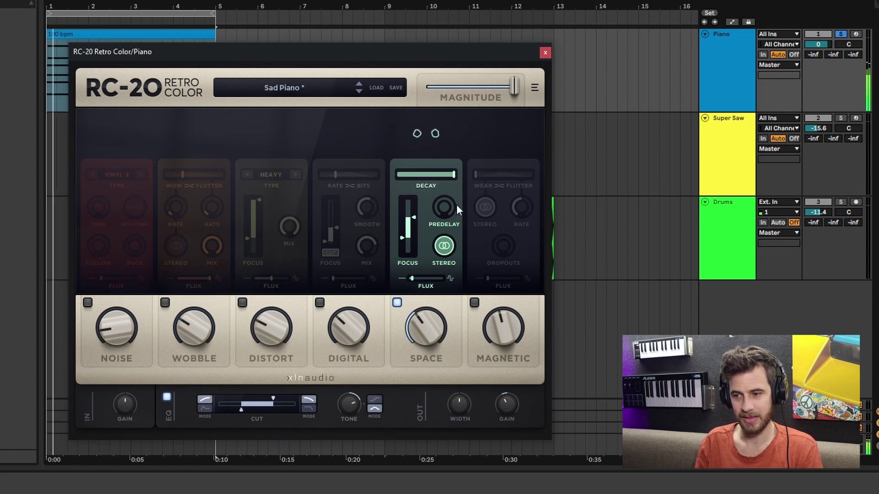
drag(426, 328, 440, 342)
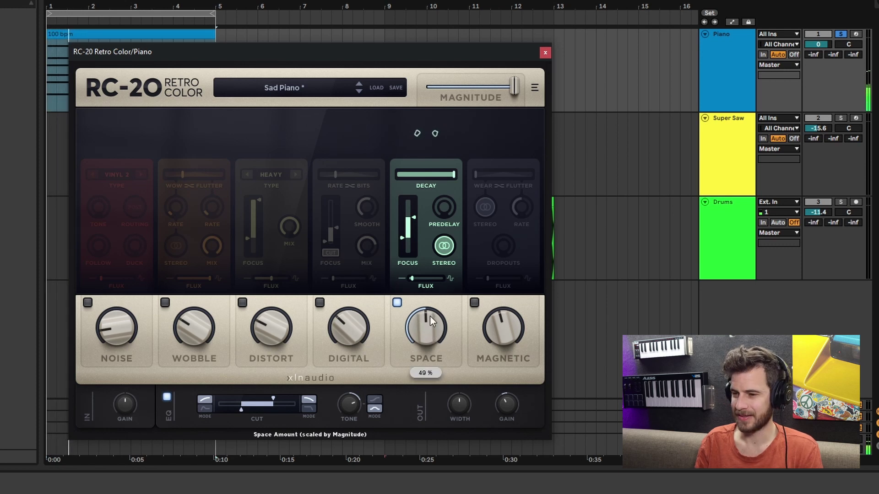
click(443, 247)
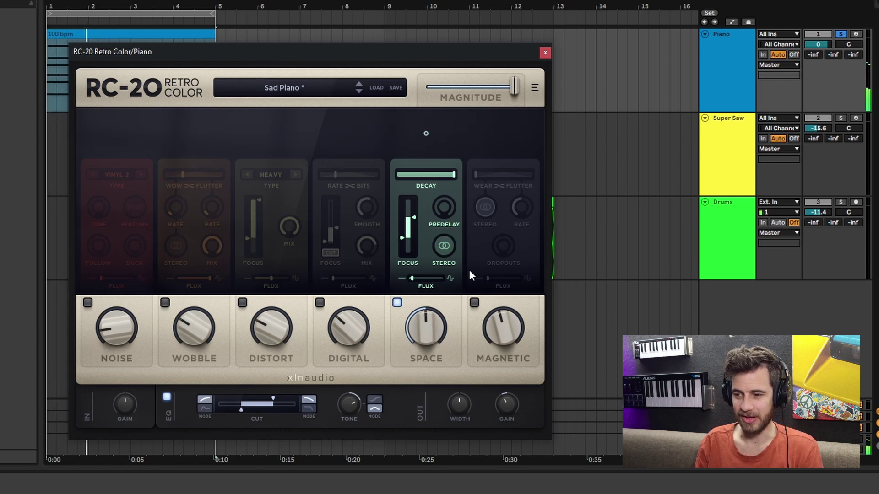
click(445, 246)
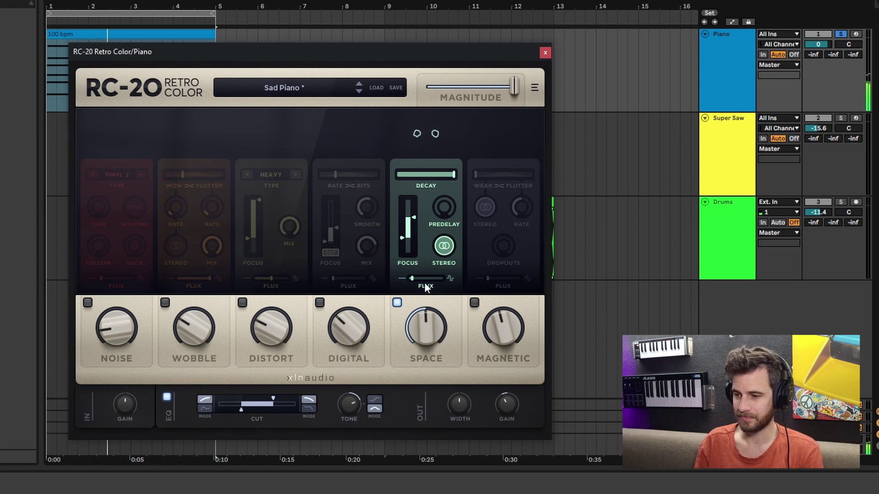
Swap RC-20's Space module for the Magnetic module and start playback
click(398, 303)
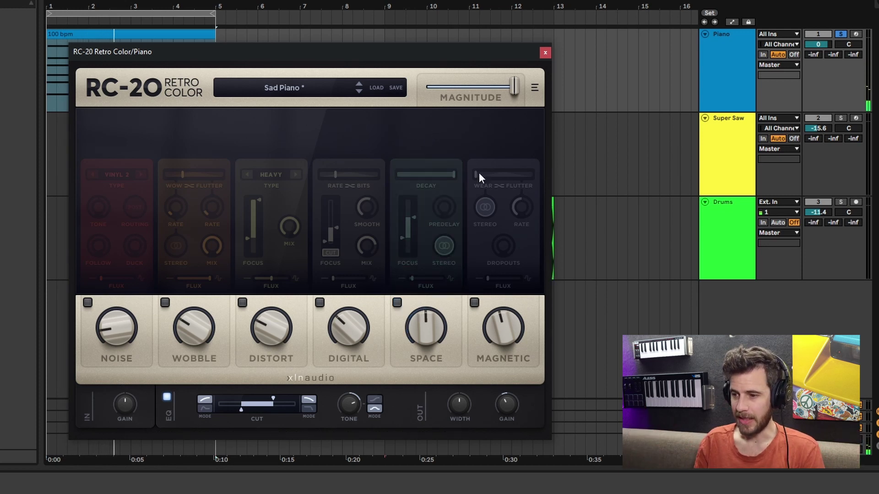
click(474, 303)
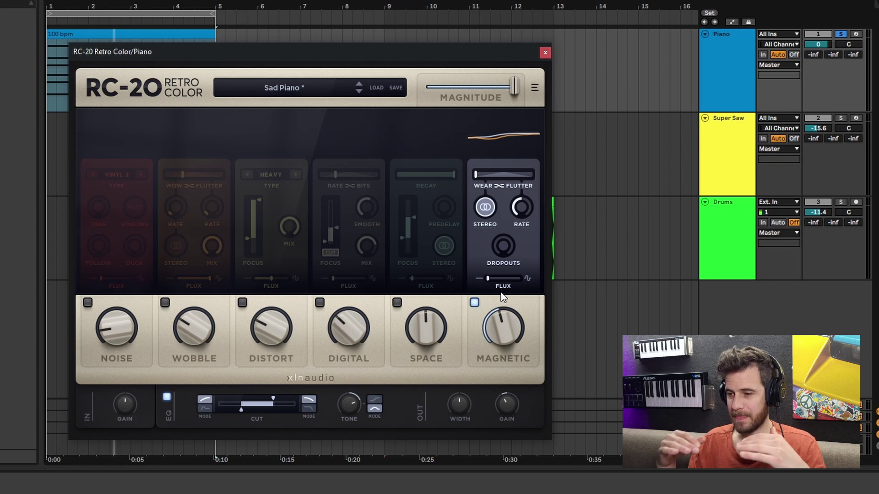
key(space)
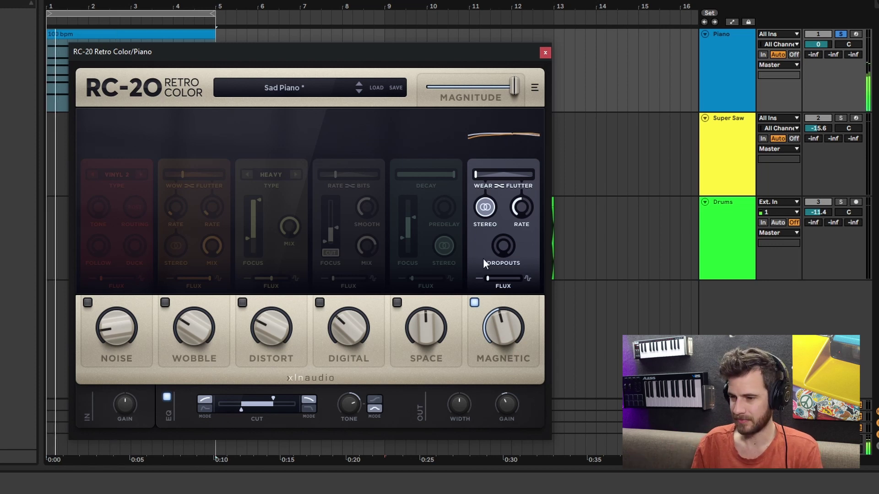
Raise the Magnetic amount and set dropouts to 54%, shifting the wear/flutter balance toward flutter
drag(503, 325, 522, 203)
mouse_move(503, 234)
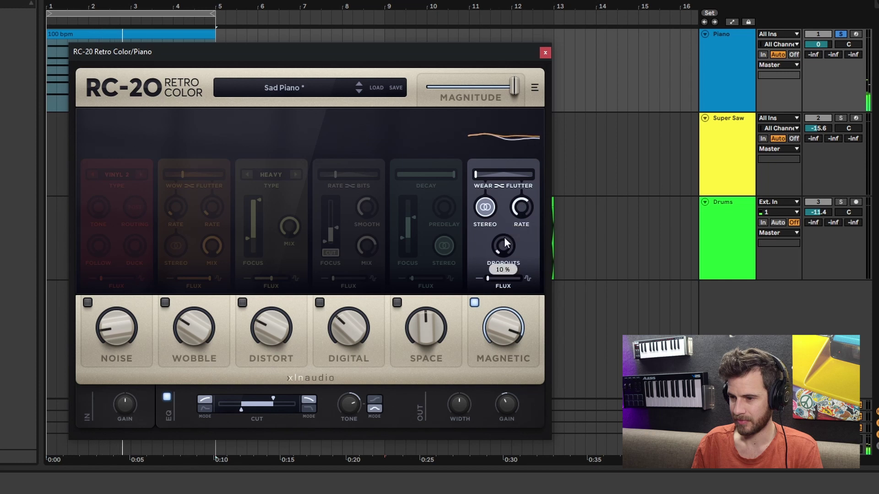
drag(504, 234, 500, 171)
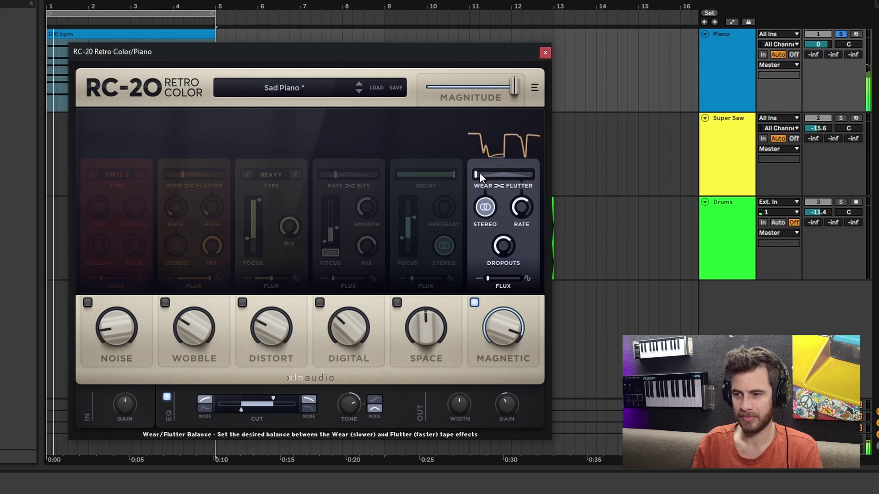
drag(480, 174, 497, 214)
mouse_move(522, 230)
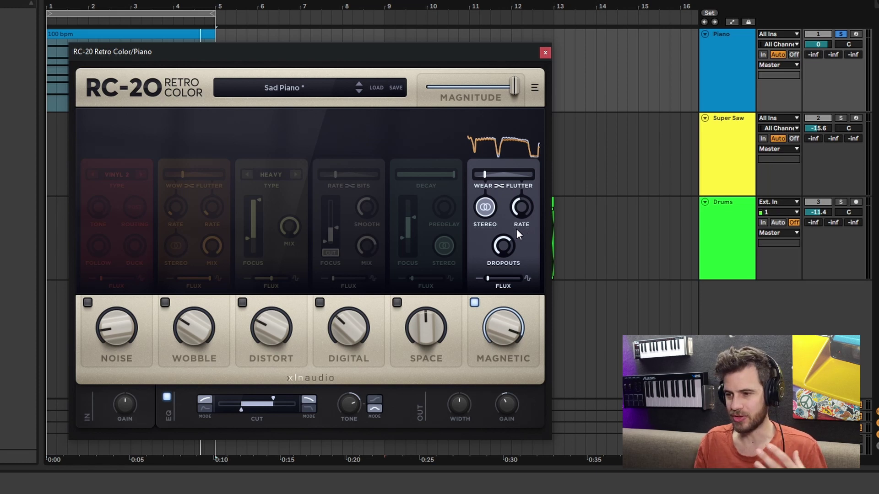
Switch Magnetic off, reload the original Sad Piano preset and adjust the input gain
click(474, 303)
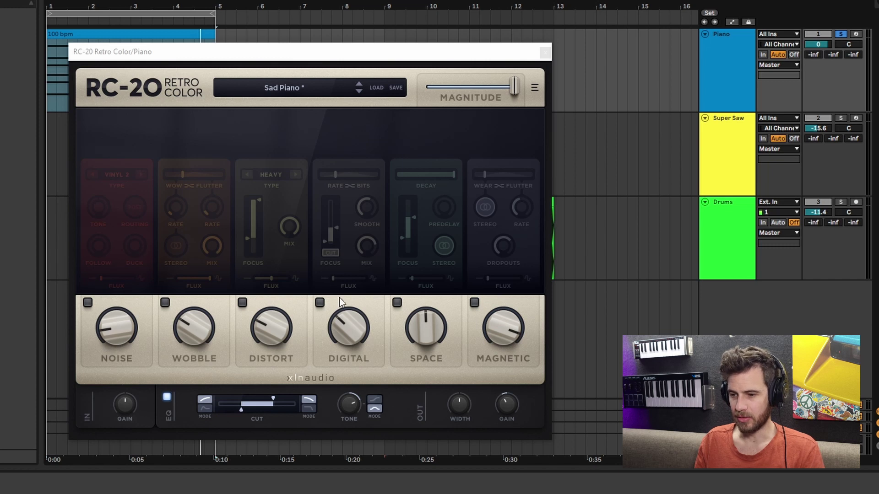
click(359, 91)
click(360, 83)
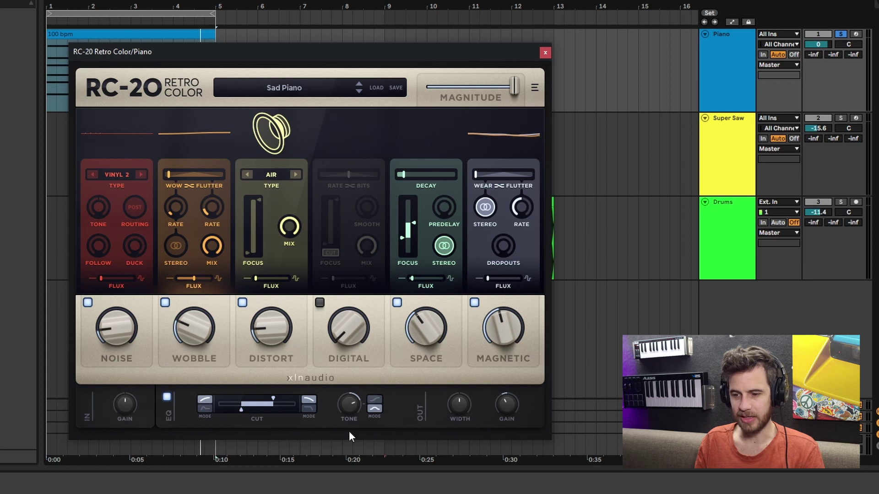
drag(117, 406, 128, 399)
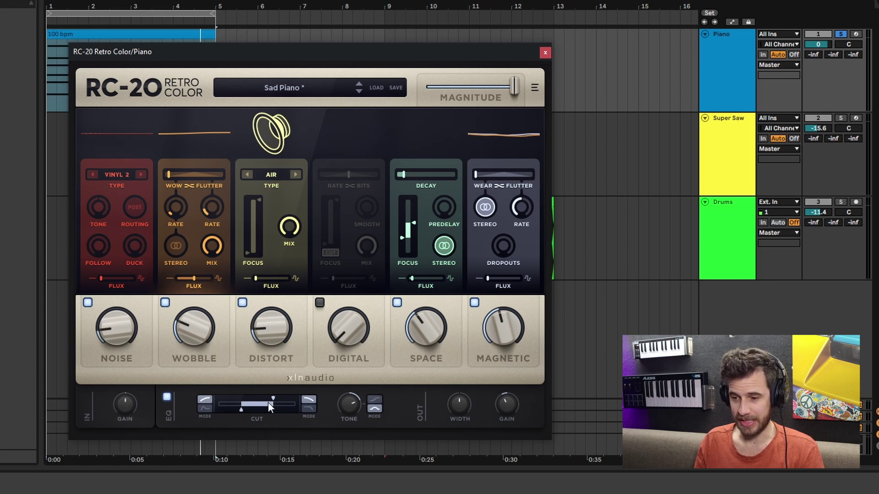
Set the master cut filter to low cut 933 Hz and hard high cut 1861 Hz, with tone at 10.0 dB
drag(274, 401, 290, 397)
drag(239, 411, 269, 413)
click(221, 410)
click(270, 413)
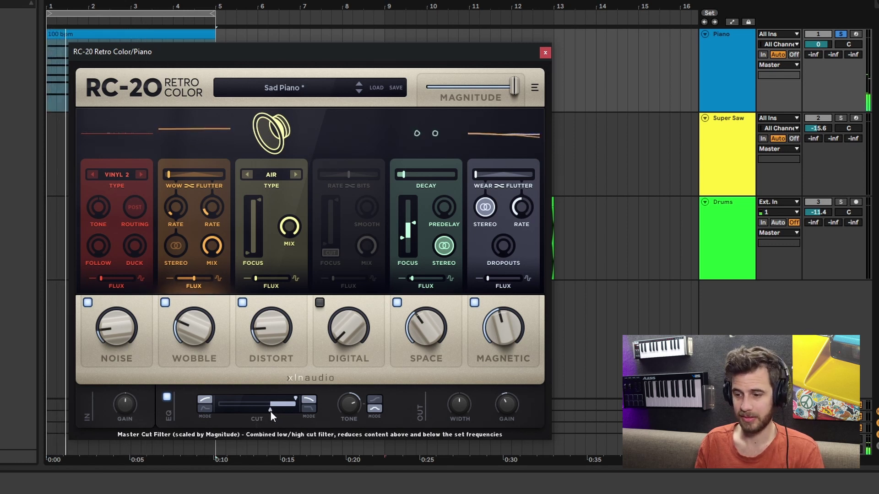
drag(354, 405, 353, 382)
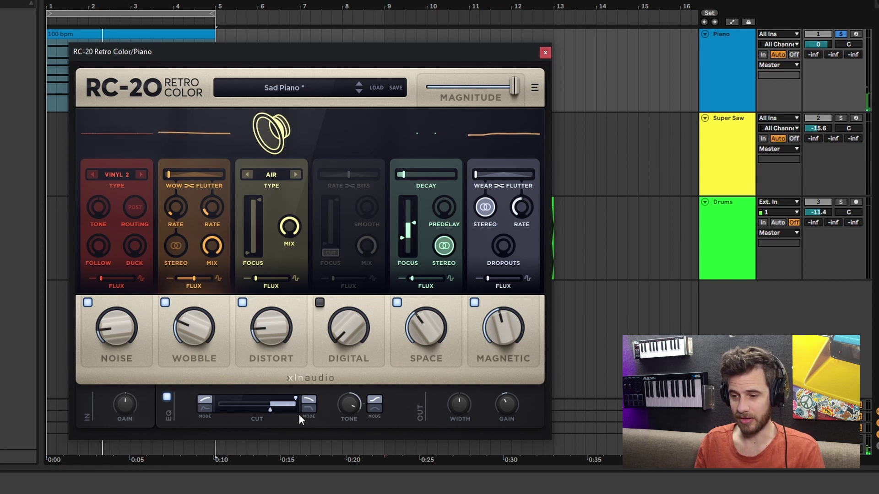
drag(270, 411, 240, 411)
click(310, 408)
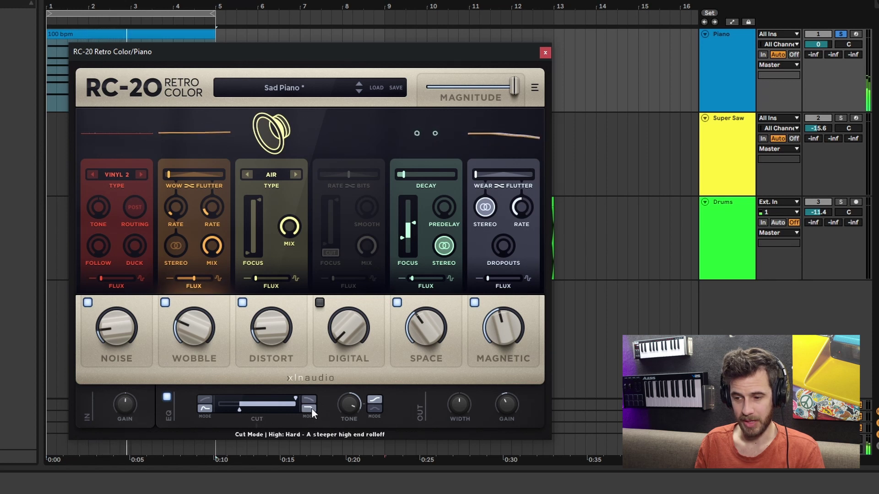
drag(297, 399, 272, 404)
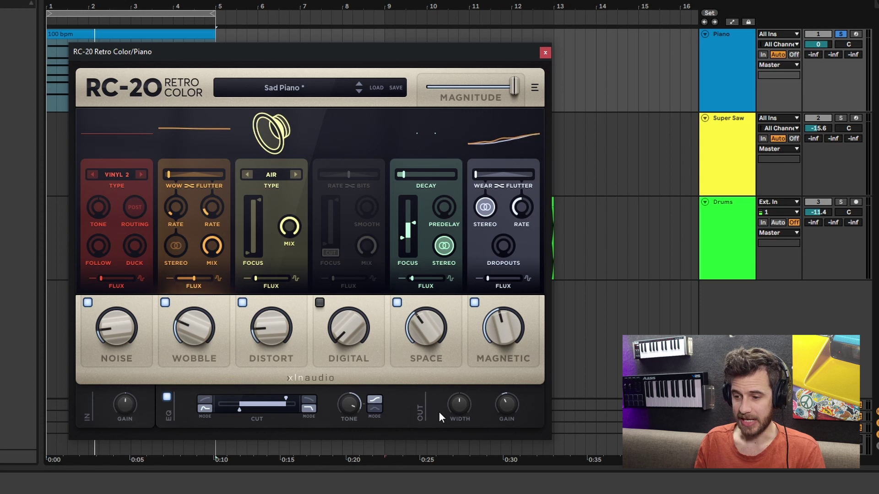
Play the piano while sweeping stereo width to 200%, down to 139%, then back near the middle
key(space)
drag(463, 409, 465, 369)
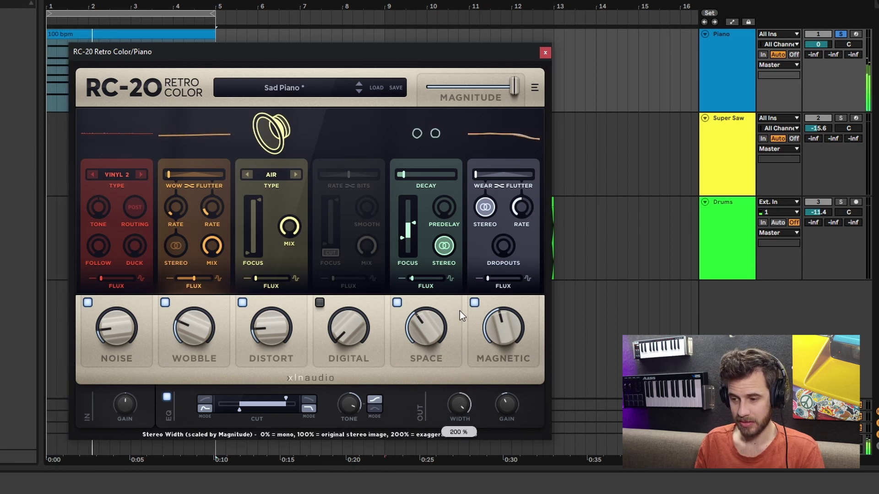
drag(459, 311, 449, 444)
drag(452, 477, 458, 412)
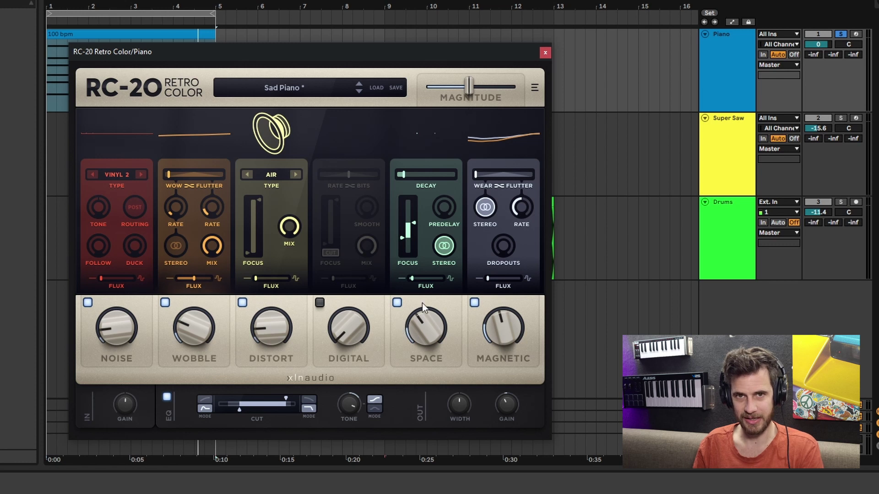
Return RC-20 Magnitude to 100% and show the arrangement's automation lanes
drag(470, 86, 589, 89)
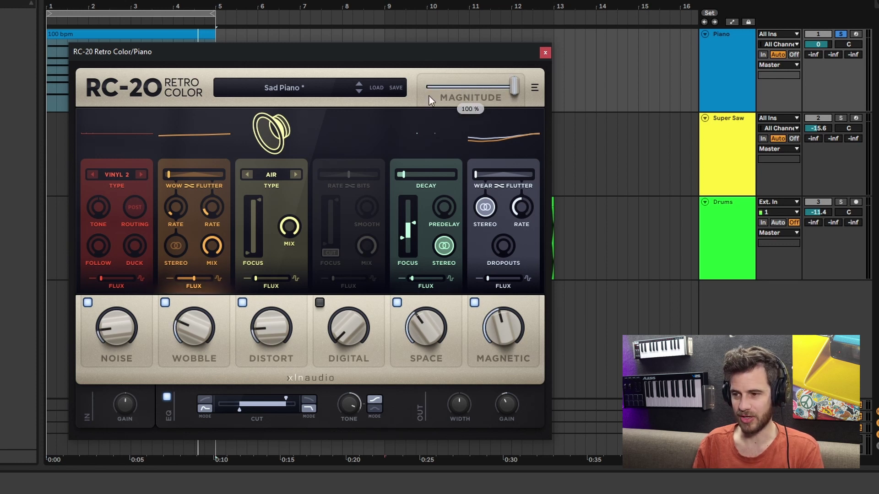
key(a)
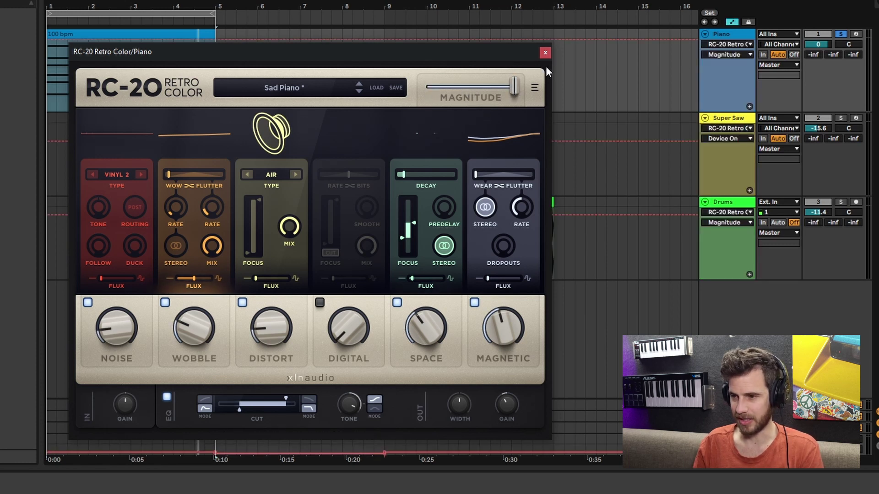
drag(466, 55, 611, 96)
Close RC-20 and drag the Piano Magnitude breakpoint at the clip start down to 0.14
click(691, 93)
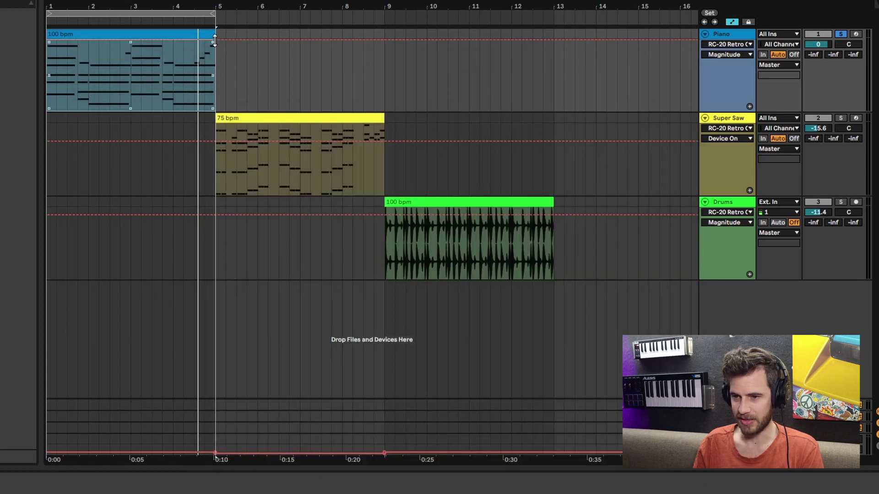
click(219, 45)
drag(50, 44, 50, 101)
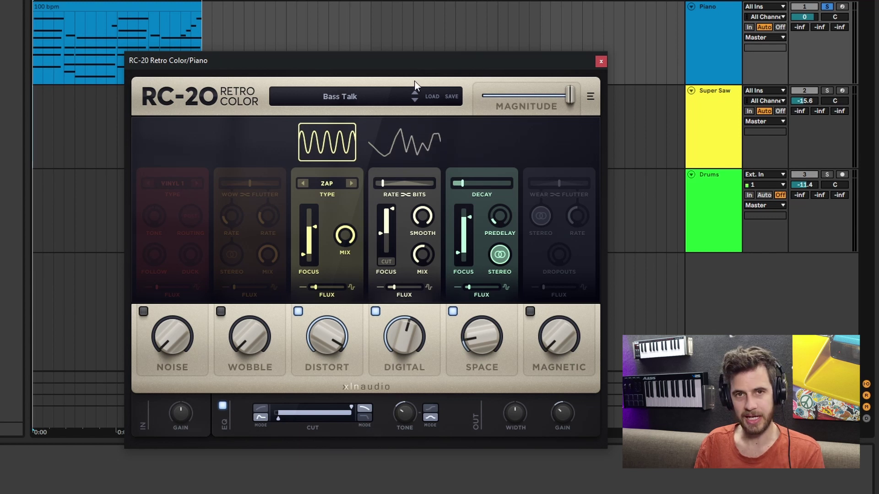
Save the RC-20 settings as user preset 'Test' and check it in the User category of the browser
click(454, 97)
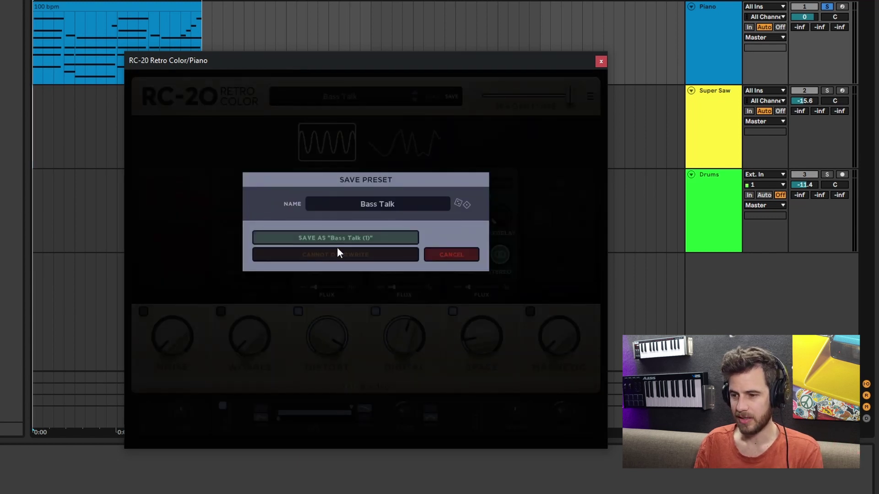
click(418, 202)
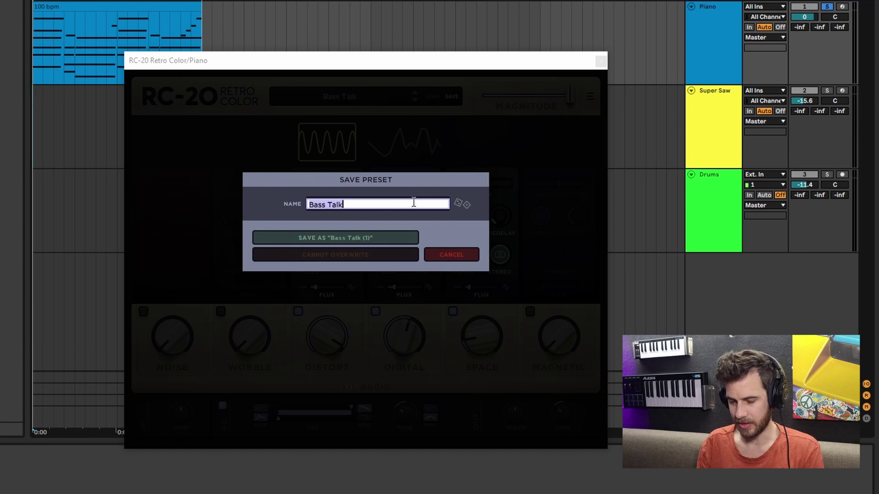
text(Test)
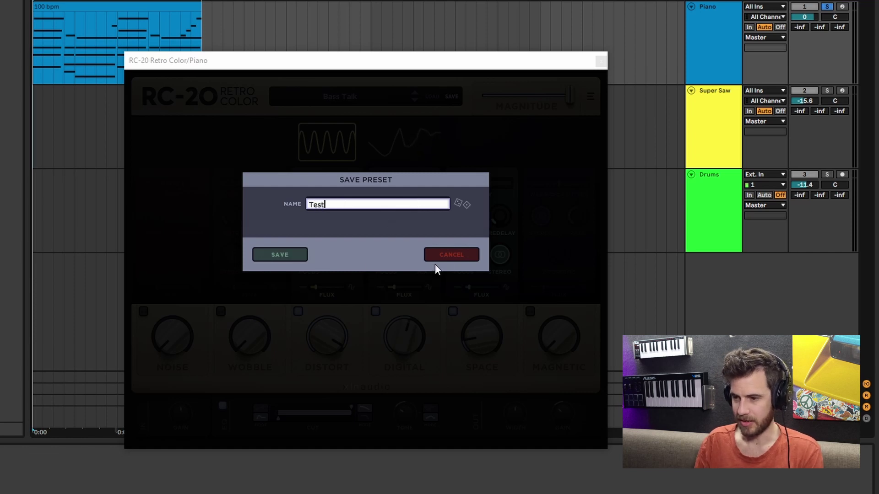
click(279, 254)
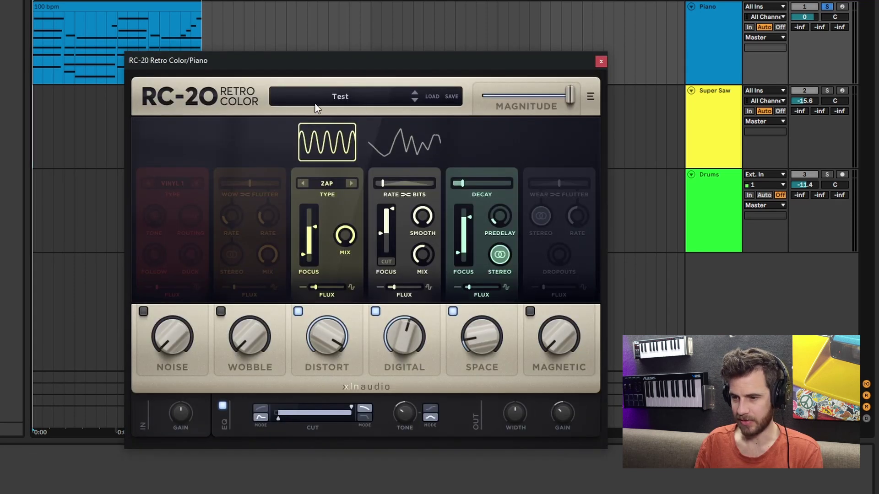
click(344, 98)
click(150, 161)
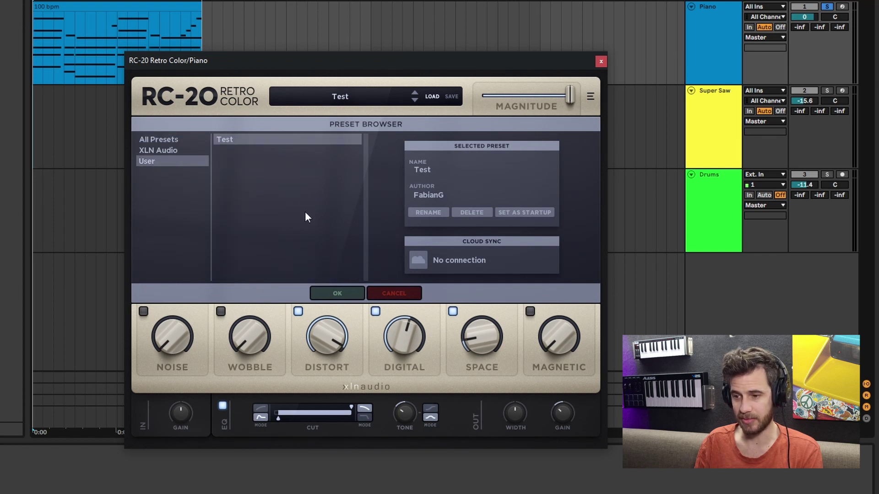
click(339, 295)
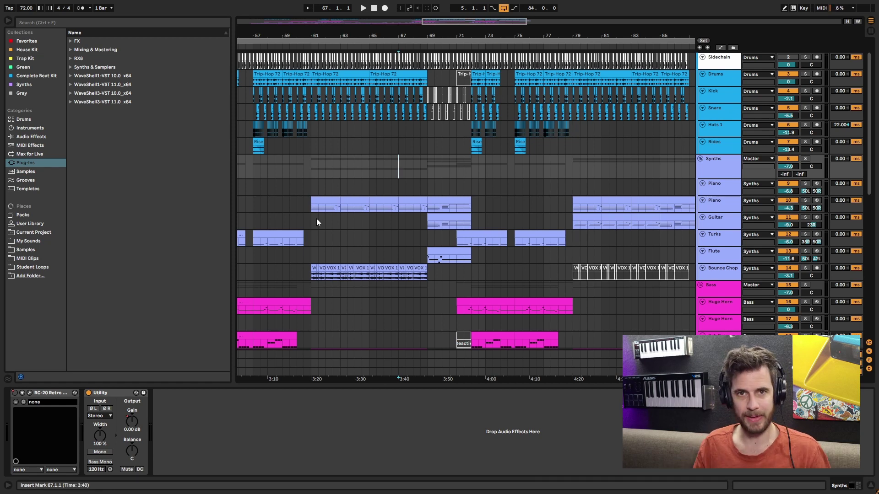
Select the Synths group's RC-20 and play the song from bar 67
click(100, 339)
click(48, 395)
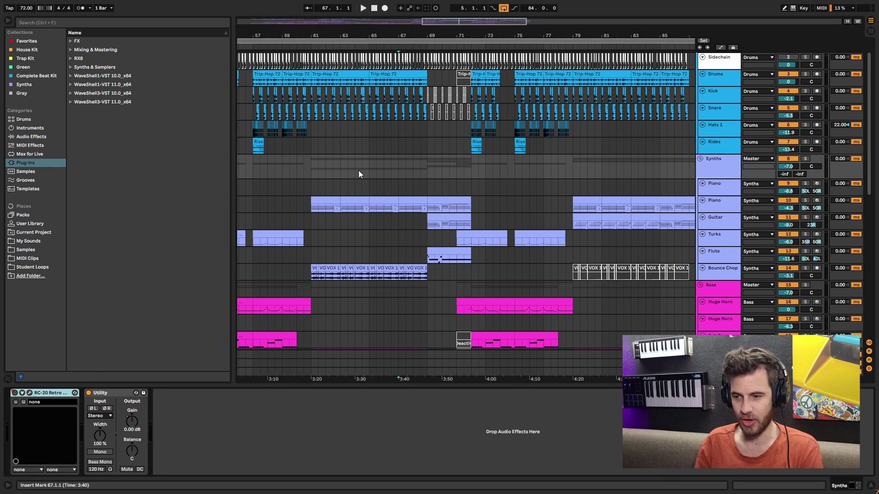
click(428, 176)
click(399, 166)
key(space)
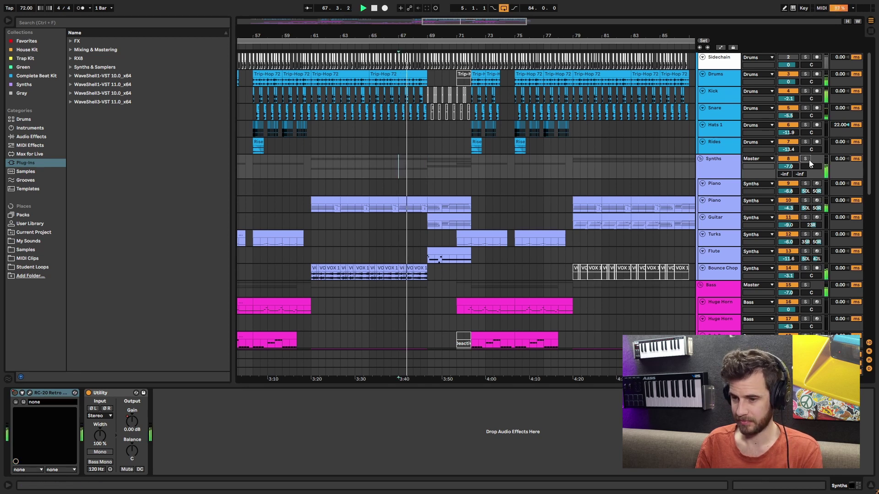